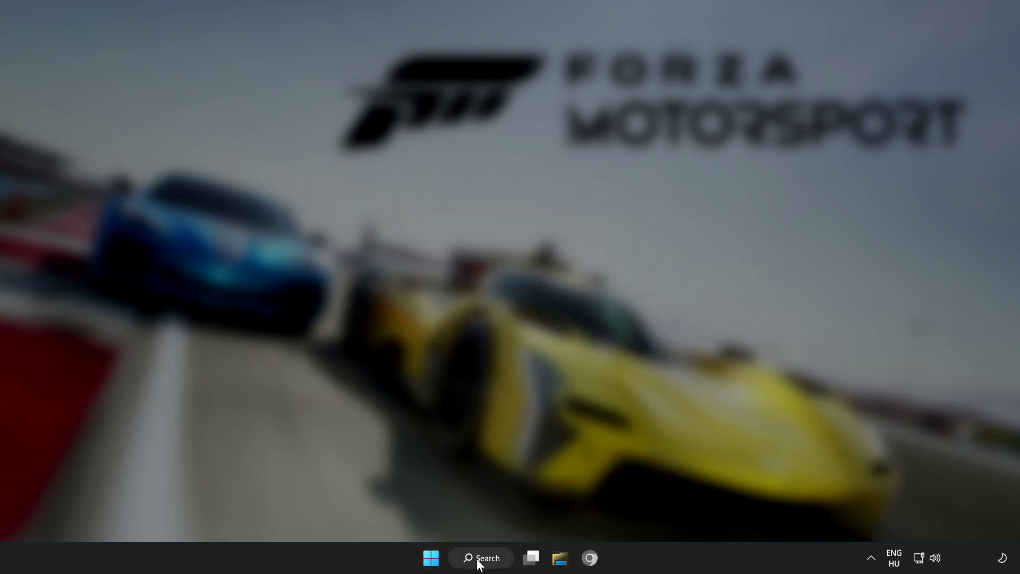
- Search Windows for 'device manager' and open Device Manager from the results
{"action": "left_click", "coordinate": [486, 561]}
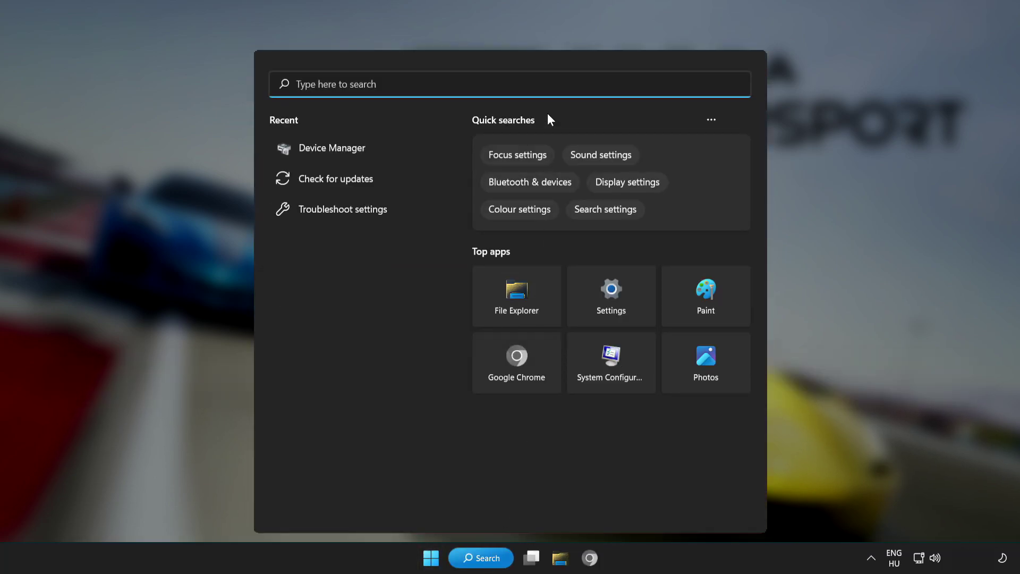
{"action": "type", "text": "de"}
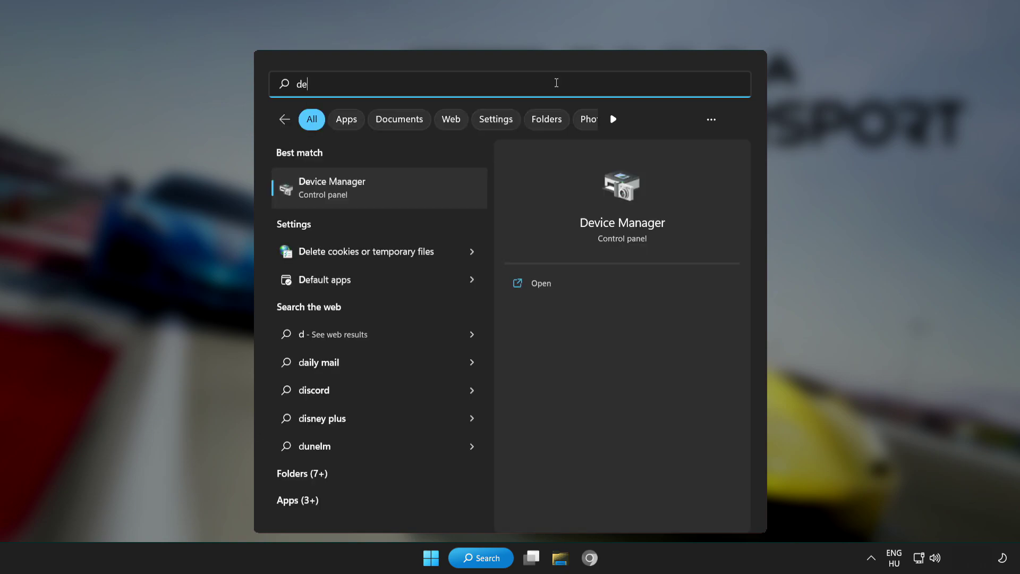
{"action": "type", "text": "vice manager"}
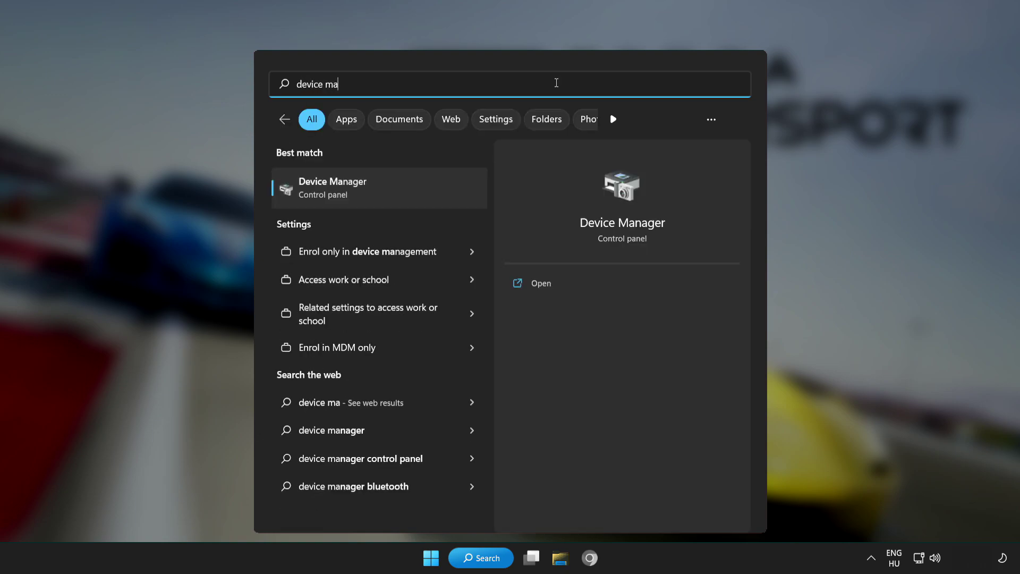
{"action": "left_click", "coordinate": [423, 187]}
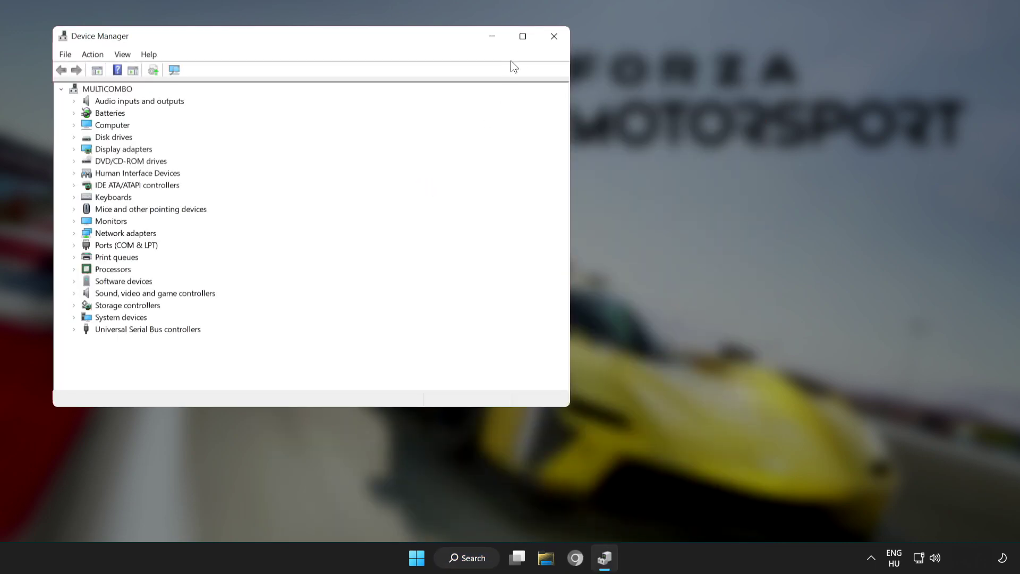
- Search automatically for a newer VMware SVGA 3D driver; the best one is already installed
{"action": "left_click", "coordinate": [523, 39]}
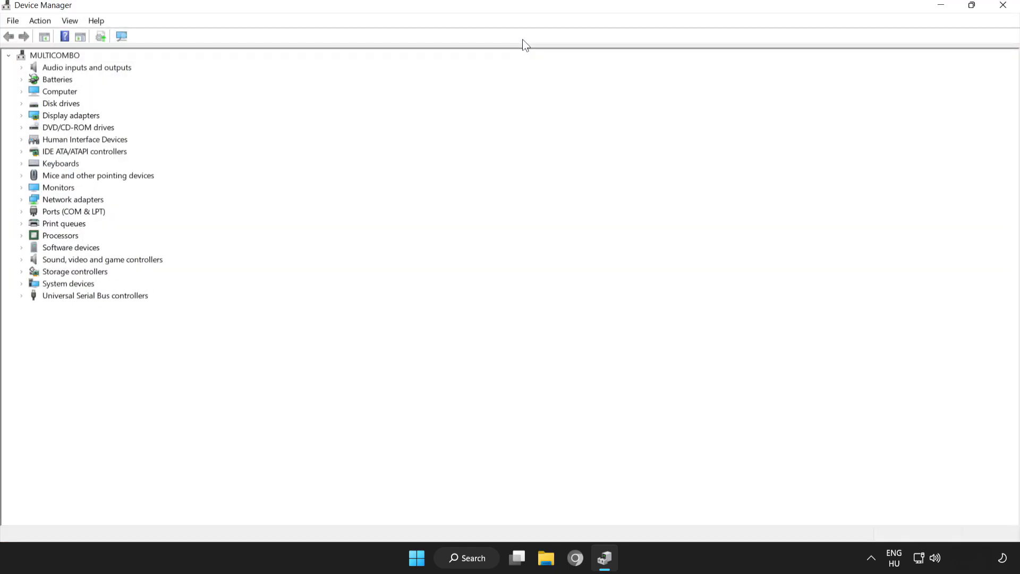
{"action": "left_click", "coordinate": [28, 117]}
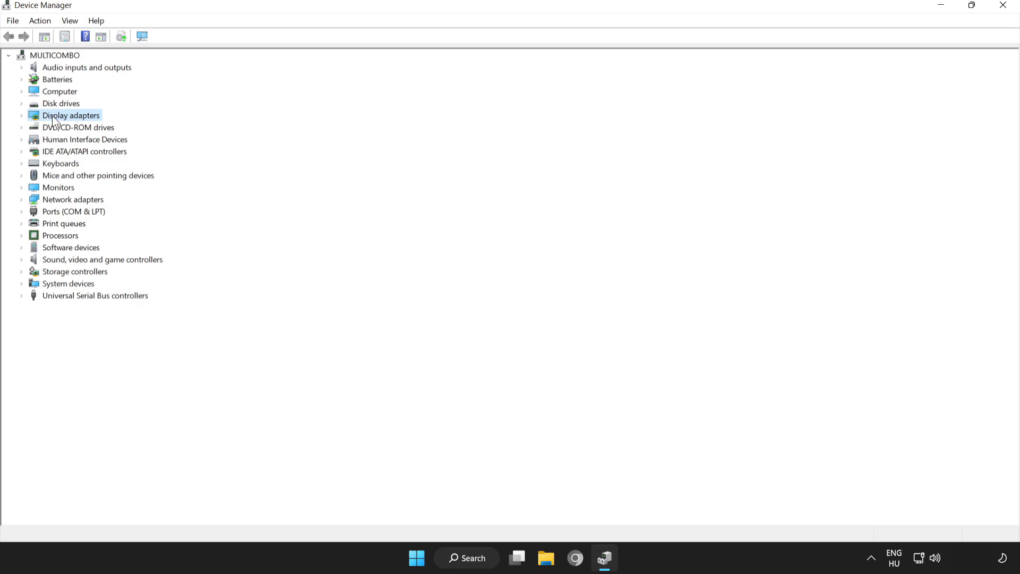
{"action": "left_click", "coordinate": [20, 117]}
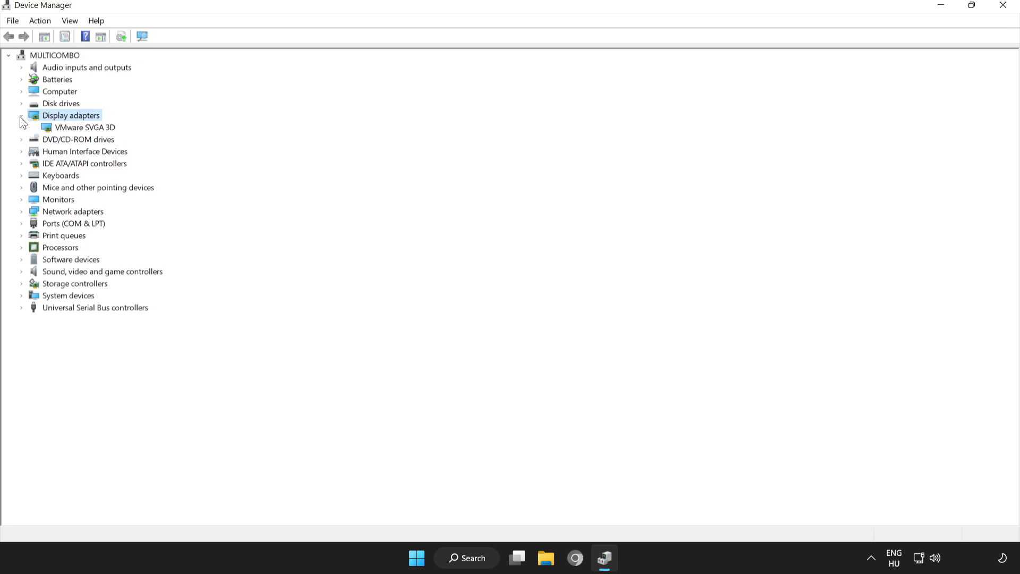
{"action": "left_click", "coordinate": [74, 127]}
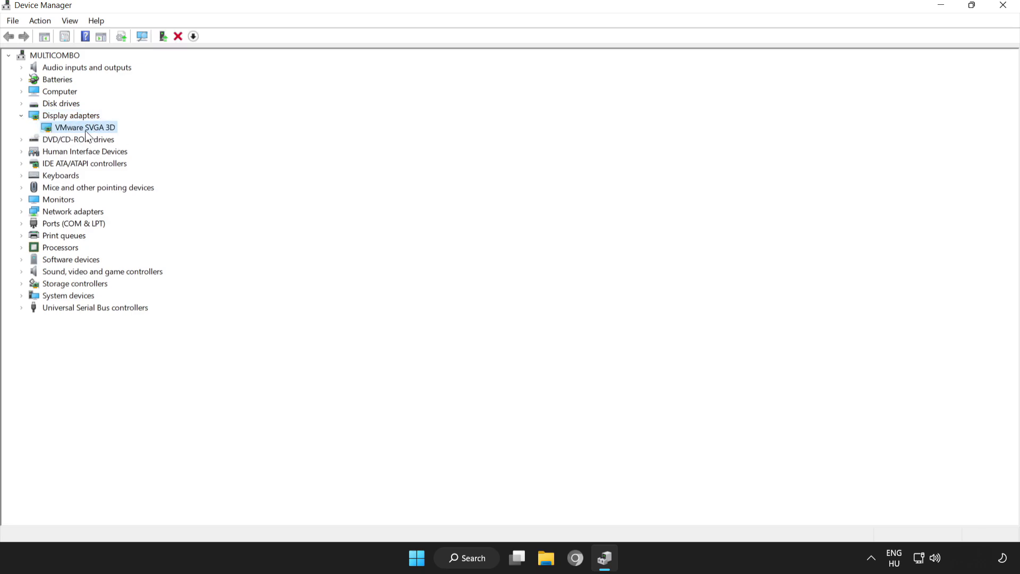
{"action": "right_click", "coordinate": [75, 126]}
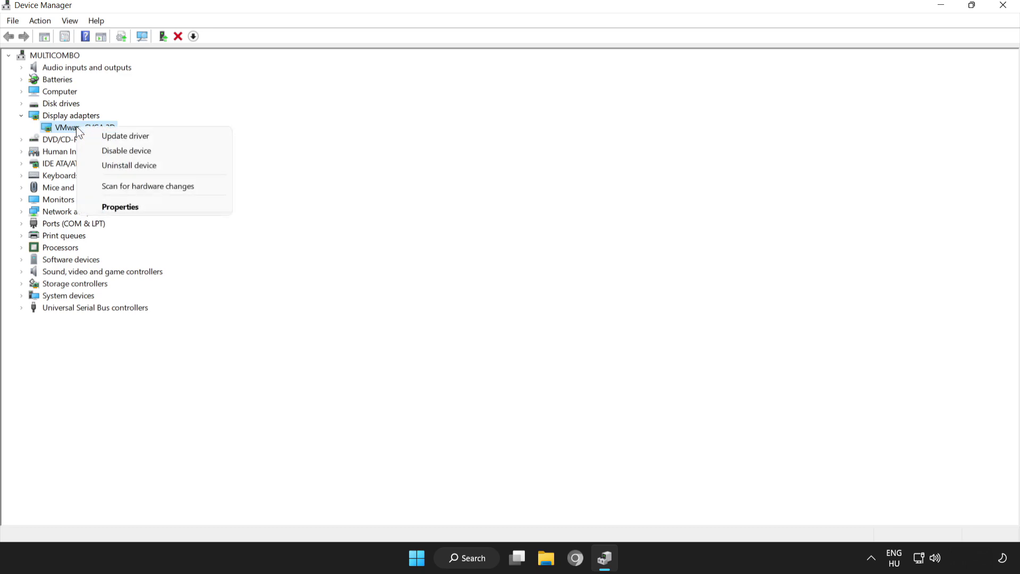
{"action": "left_click", "coordinate": [125, 136]}
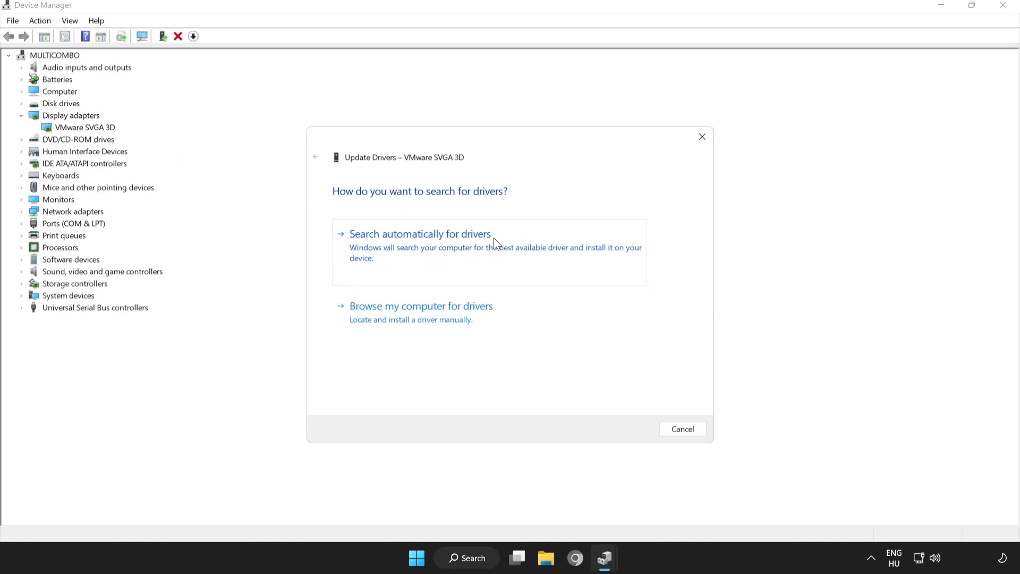
{"action": "left_click", "coordinate": [434, 241]}
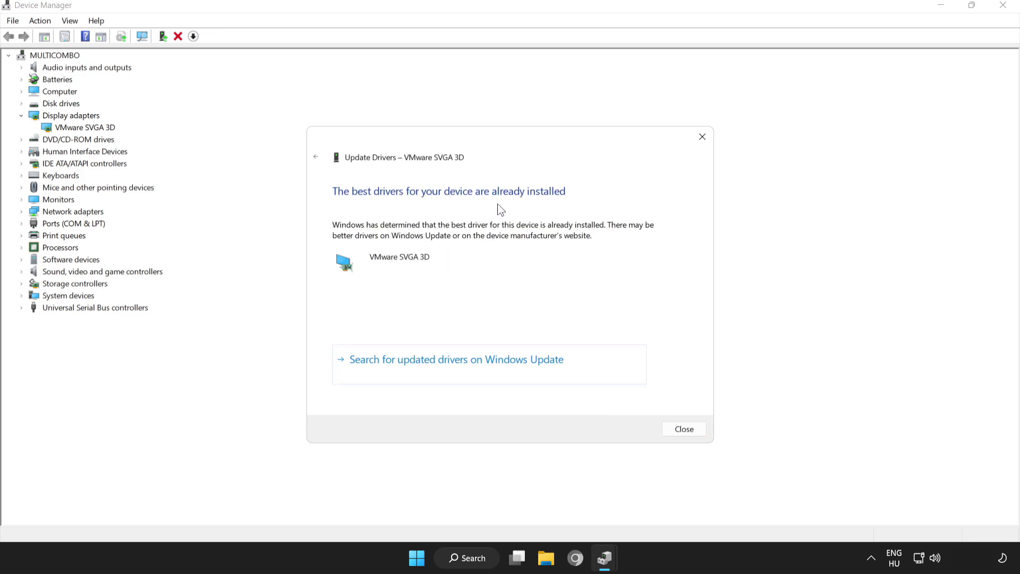
{"action": "left_click", "coordinate": [692, 434]}
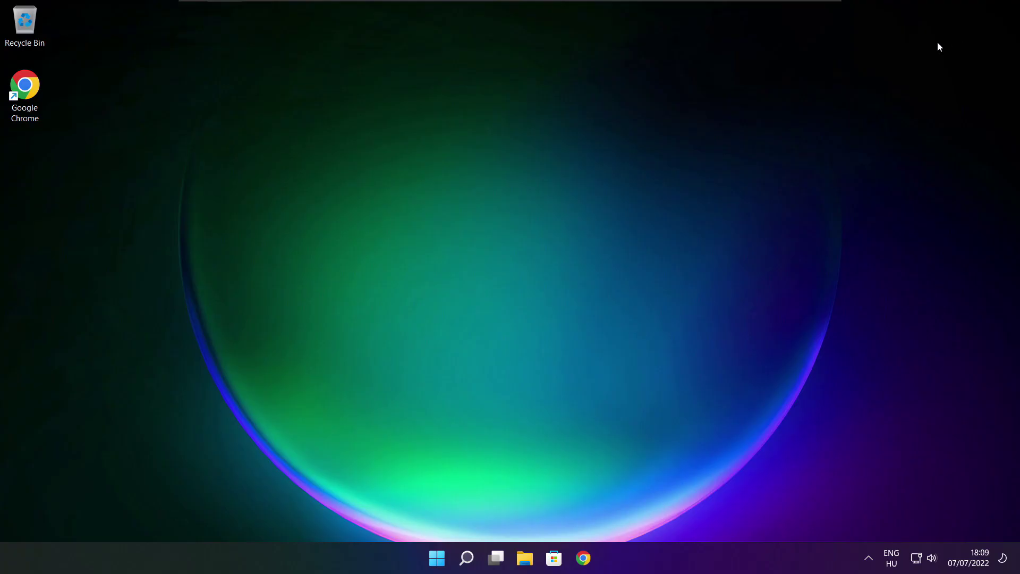
- Search Windows for 'edit power plan'
{"action": "left_click", "coordinate": [468, 561]}
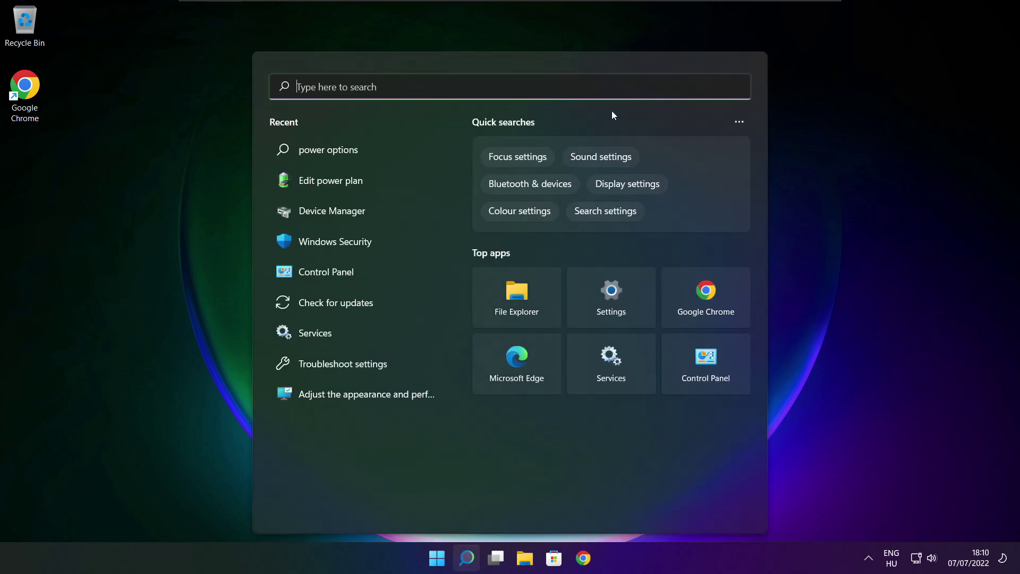
{"action": "type", "text": "edit po"}
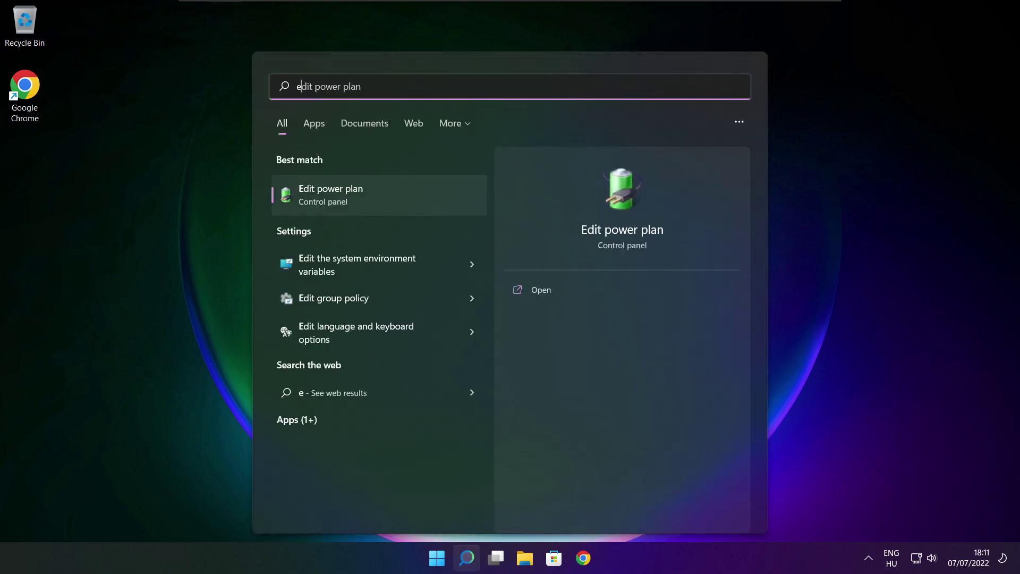
{"action": "type", "text": "wer plan"}
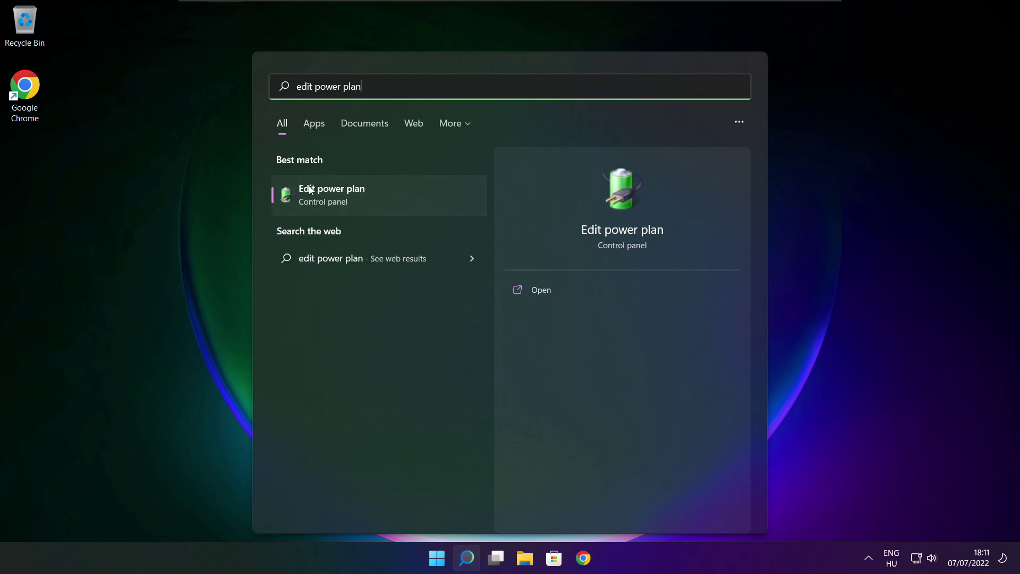
- Switch the active power plan from Balanced to High performance and close Power Options
{"action": "left_click", "coordinate": [403, 199]}
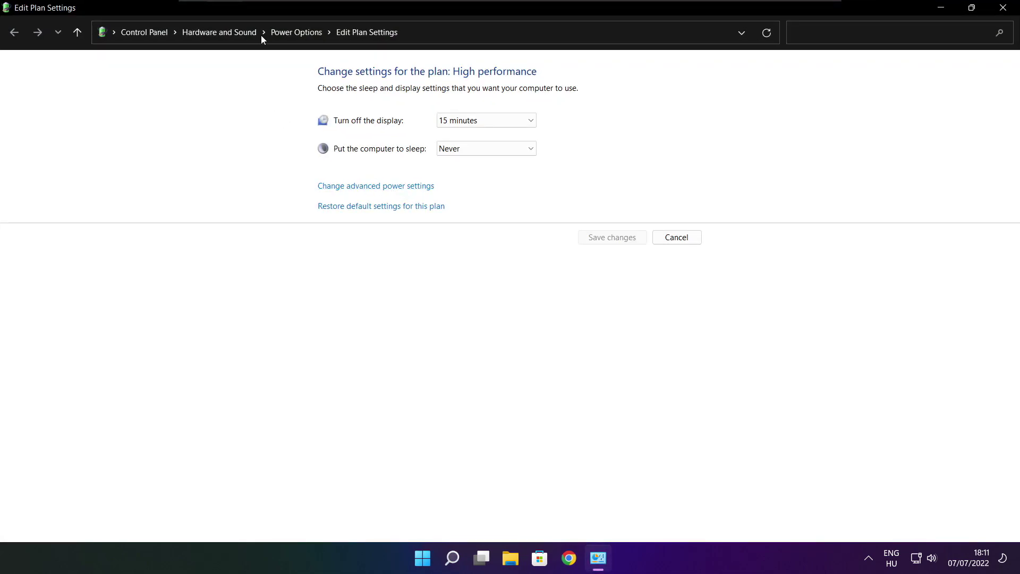
{"action": "left_click", "coordinate": [298, 33]}
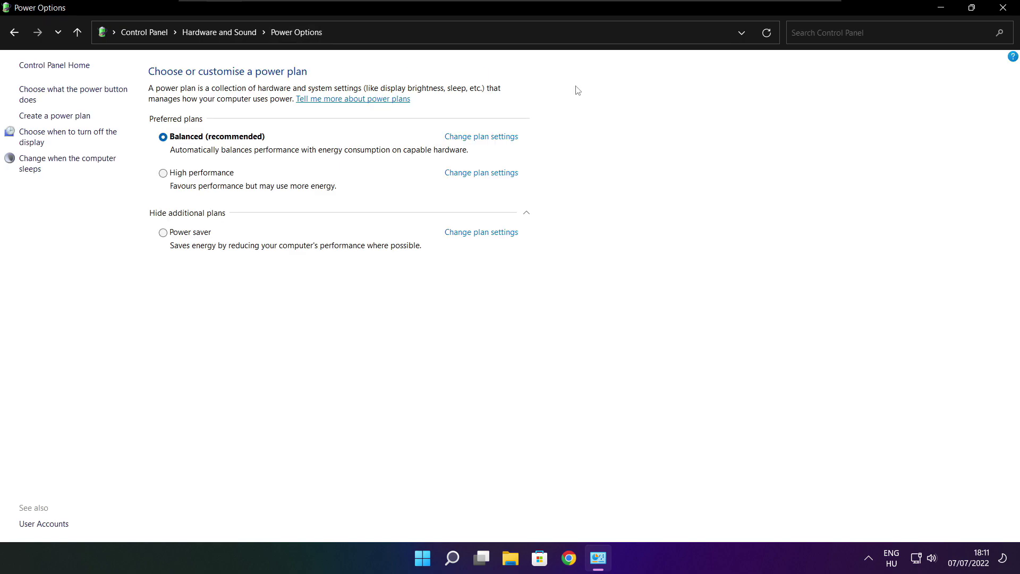
{"action": "left_click", "coordinate": [208, 178]}
{"action": "left_click", "coordinate": [1006, 8]}
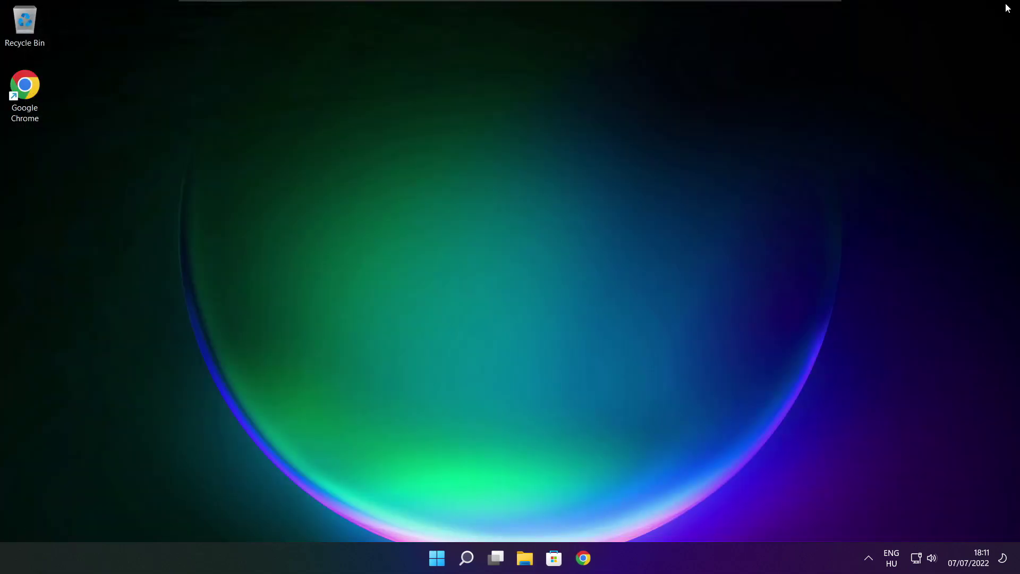
- Search 'game mode' and open the Game Mode settings page
{"action": "left_click", "coordinate": [469, 559]}
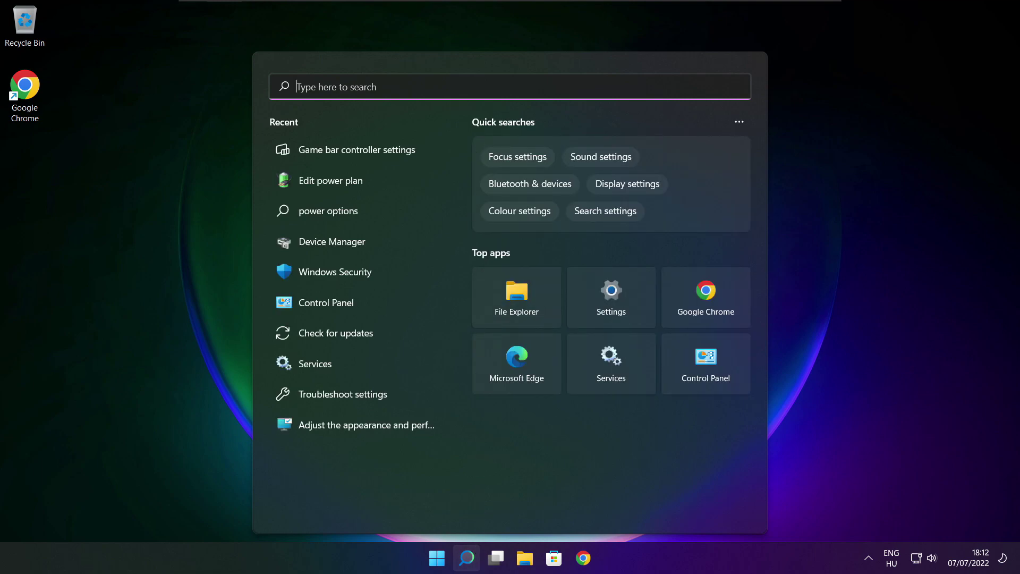
{"action": "type", "text": "game "}
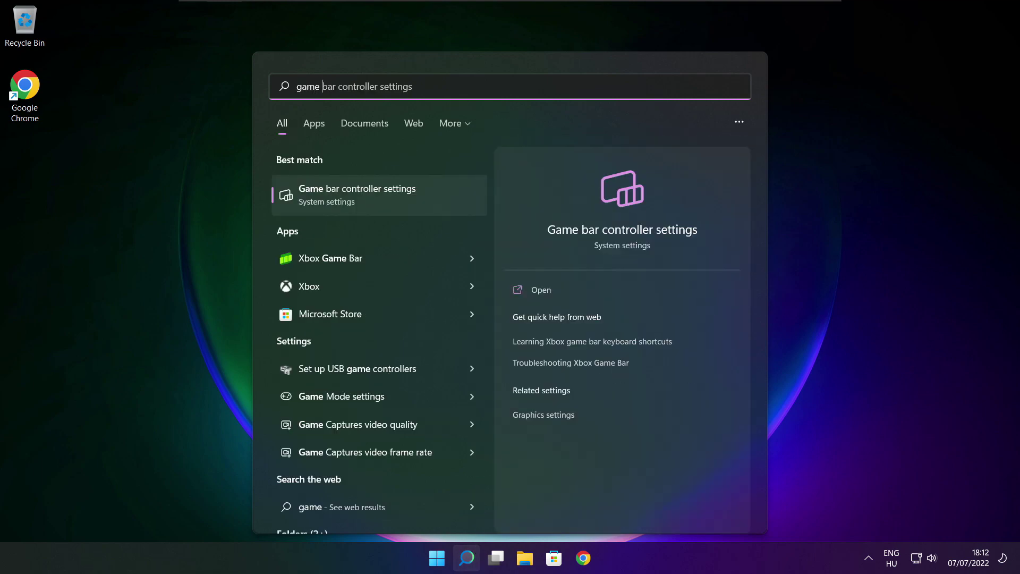
{"action": "type", "text": "mode"}
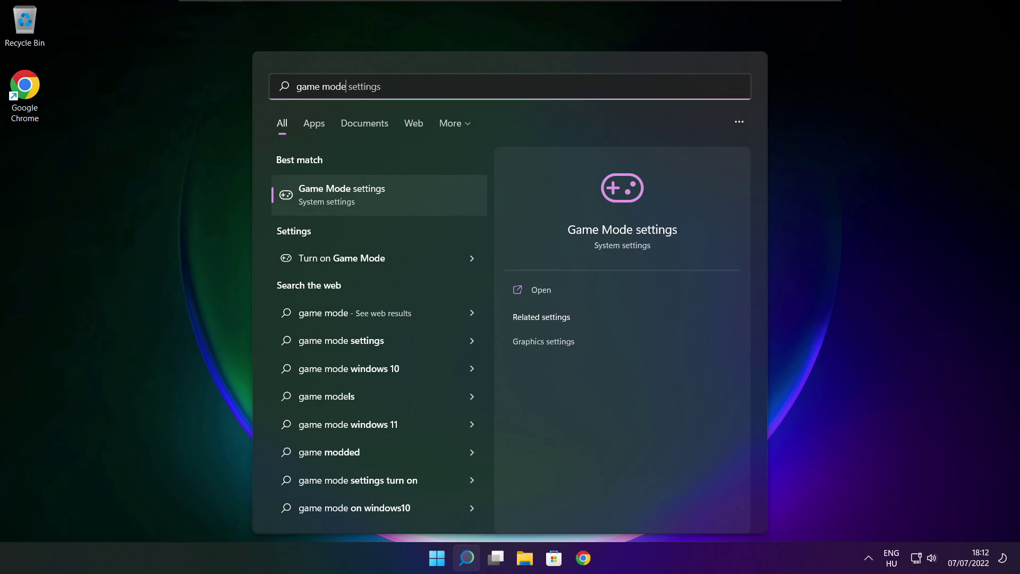
{"action": "left_click", "coordinate": [405, 194]}
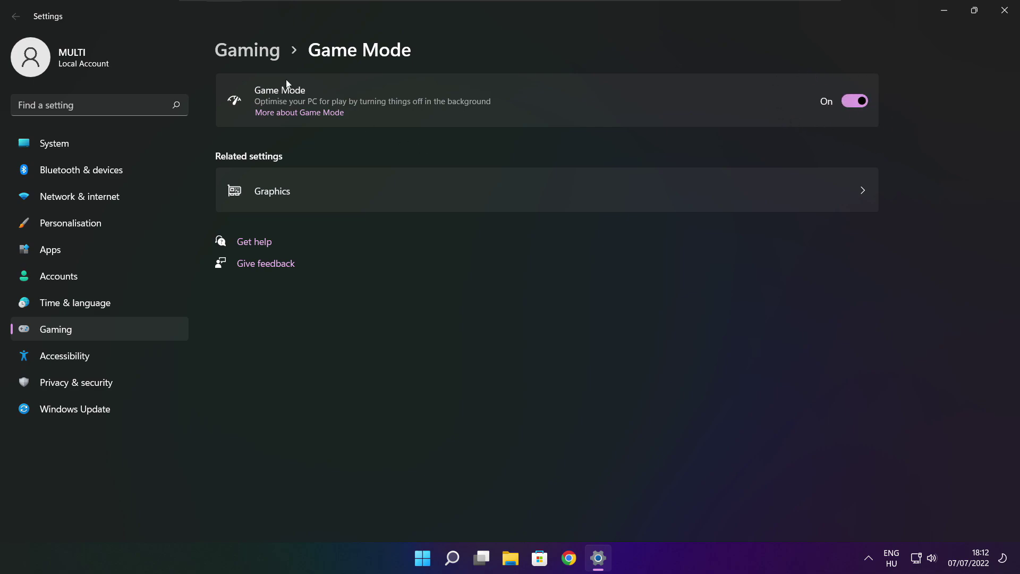
- Turn Off 'Open Xbox Game Bar using this button on a controller' and close Settings
{"action": "left_click", "coordinate": [252, 54]}
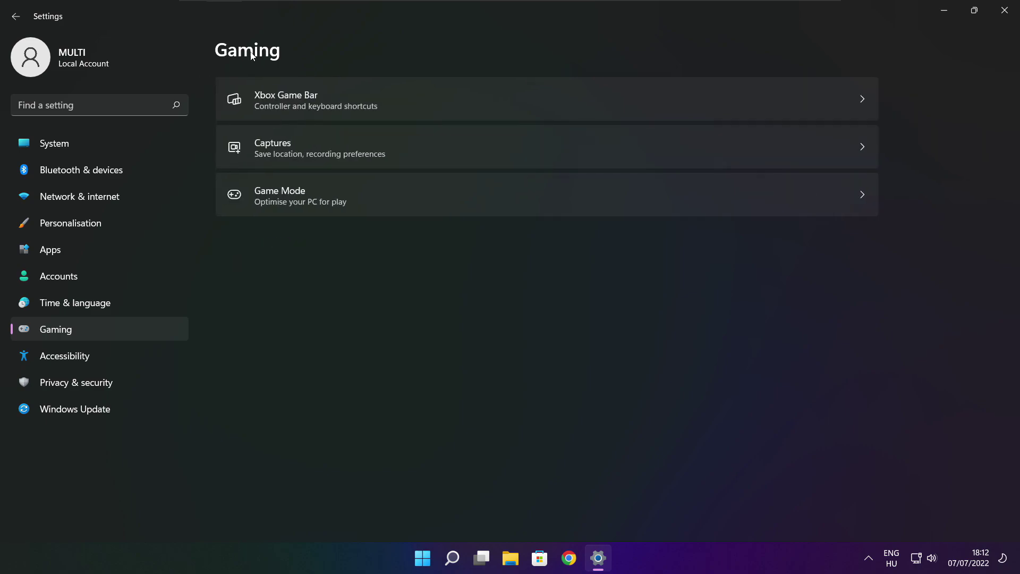
{"action": "left_click", "coordinate": [416, 112]}
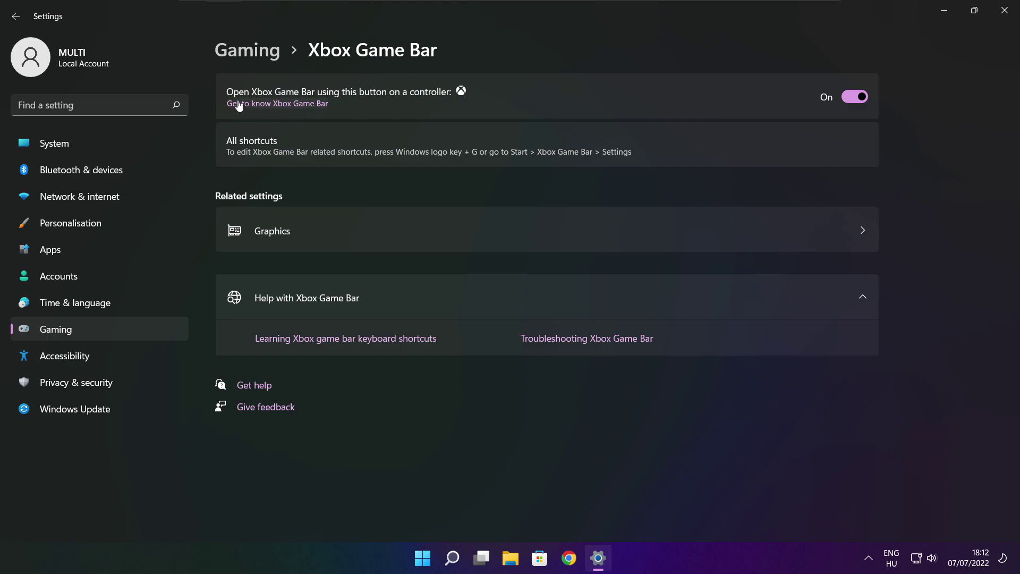
{"action": "left_click", "coordinate": [848, 99]}
{"action": "left_click", "coordinate": [1006, 16]}
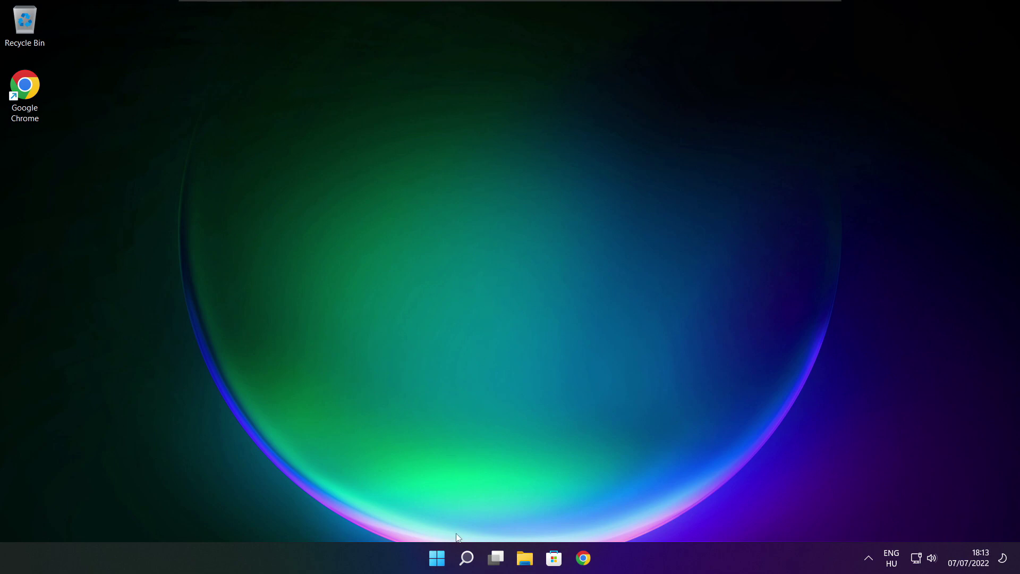
- Disable Cortana, Microsoft Edge, Microsoft Teams and Terminal in Task Manager's Startup list, then close it
{"action": "right_click", "coordinate": [439, 560]}
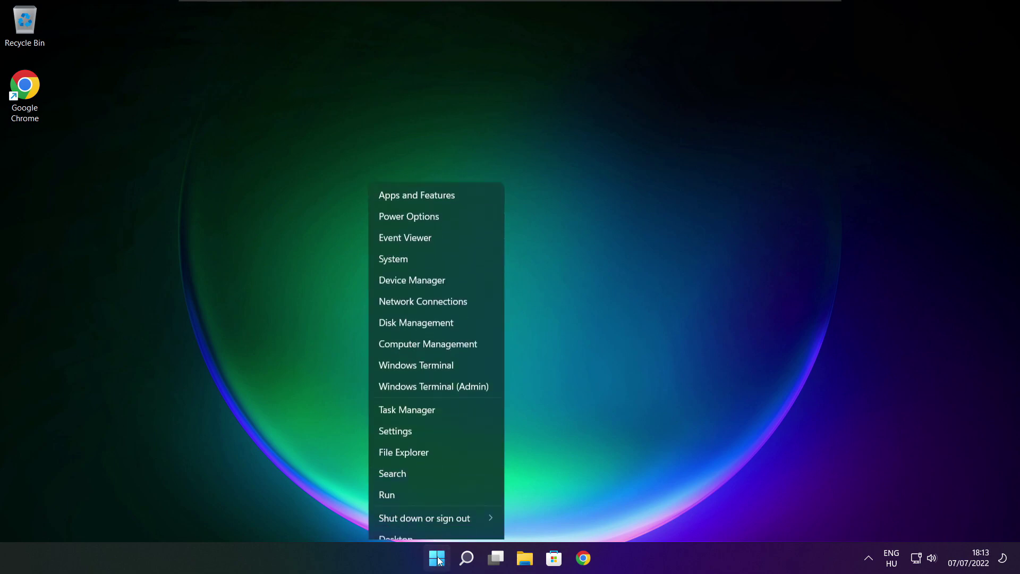
{"action": "left_click", "coordinate": [438, 398]}
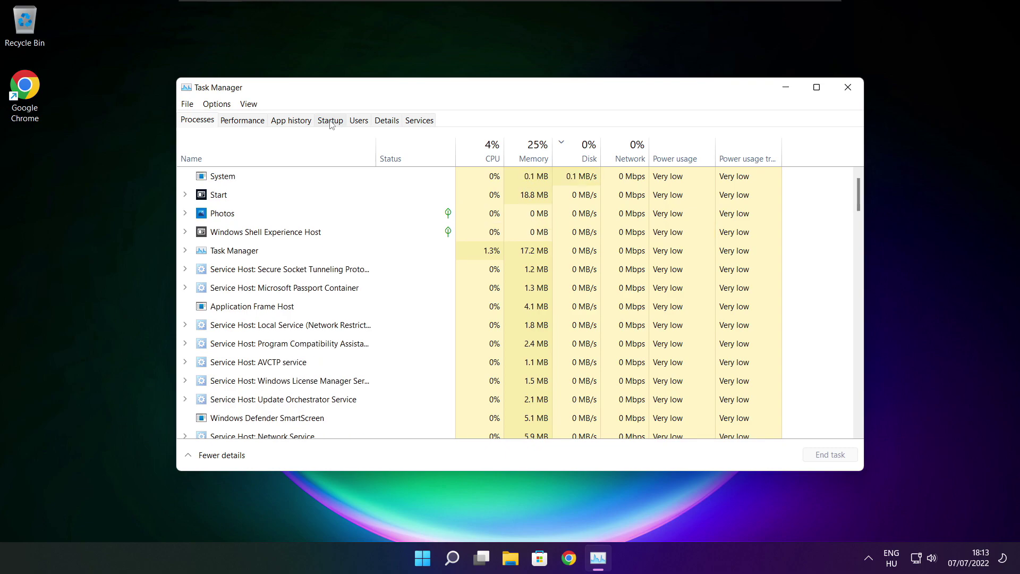
{"action": "left_click", "coordinate": [334, 122]}
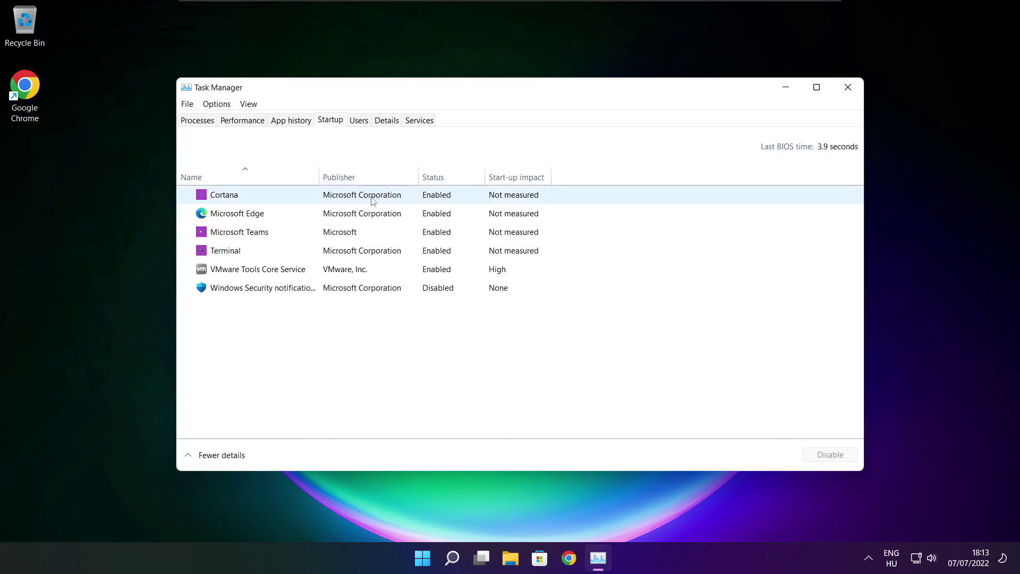
{"action": "left_click", "coordinate": [332, 201]}
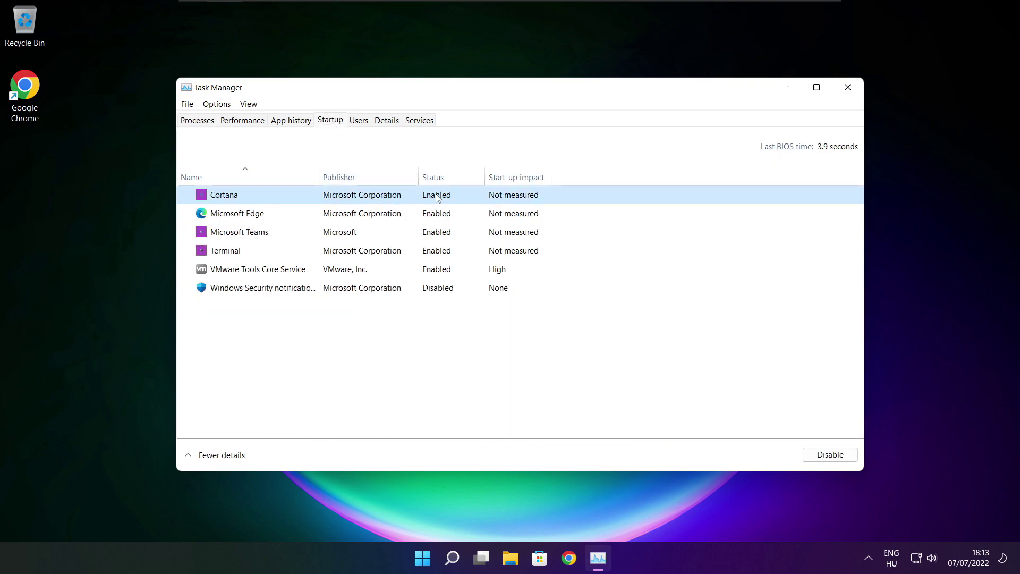
{"action": "left_click", "coordinate": [831, 457]}
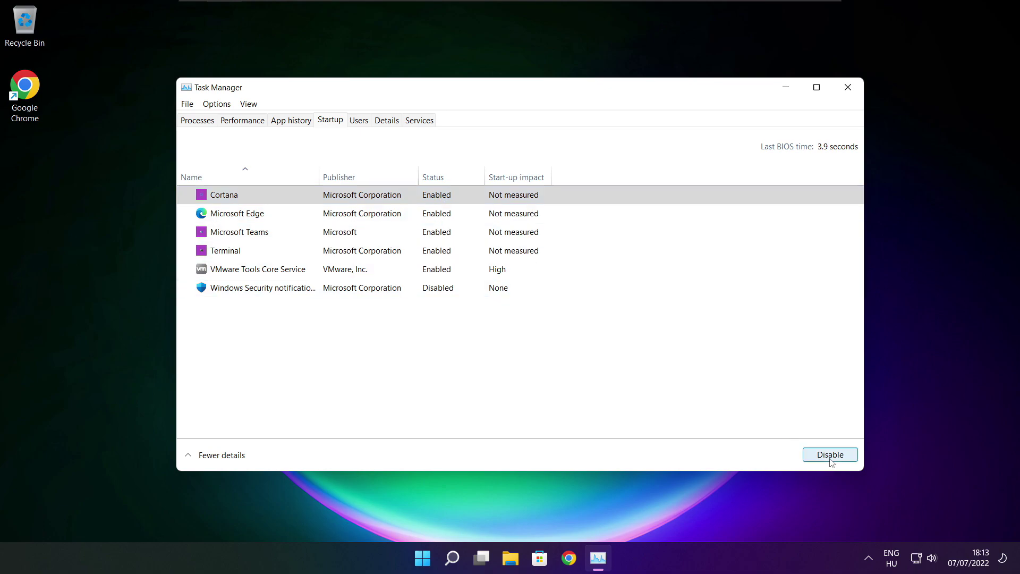
{"action": "left_click", "coordinate": [317, 219]}
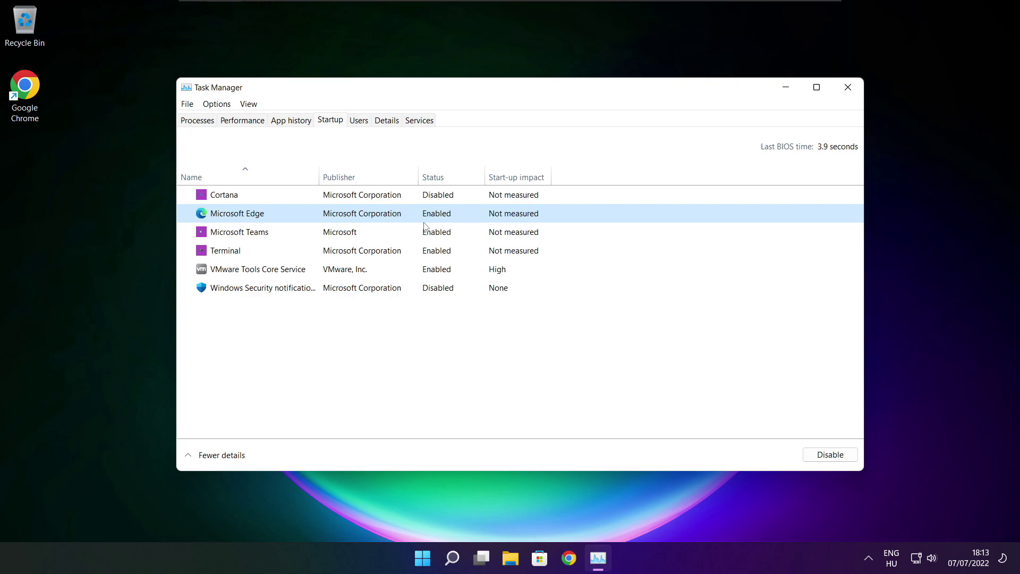
{"action": "left_click", "coordinate": [821, 456]}
{"action": "left_click", "coordinate": [451, 236]}
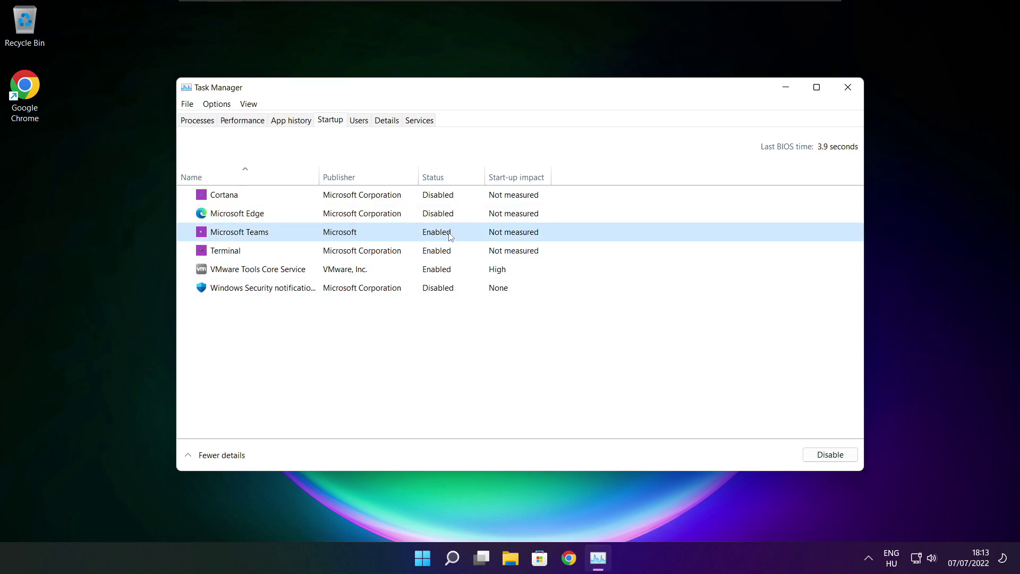
{"action": "left_click", "coordinate": [845, 457]}
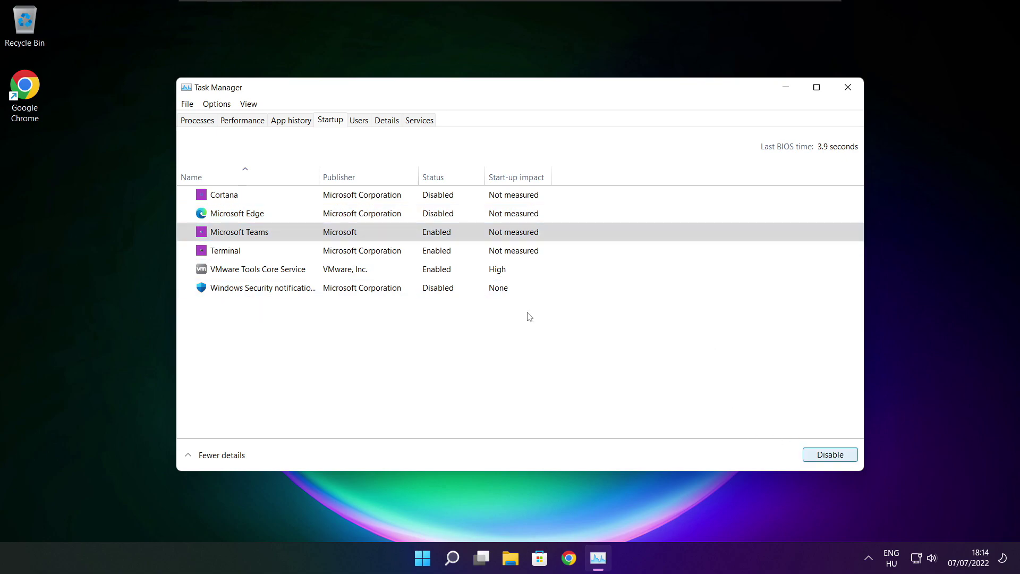
{"action": "left_click", "coordinate": [388, 257]}
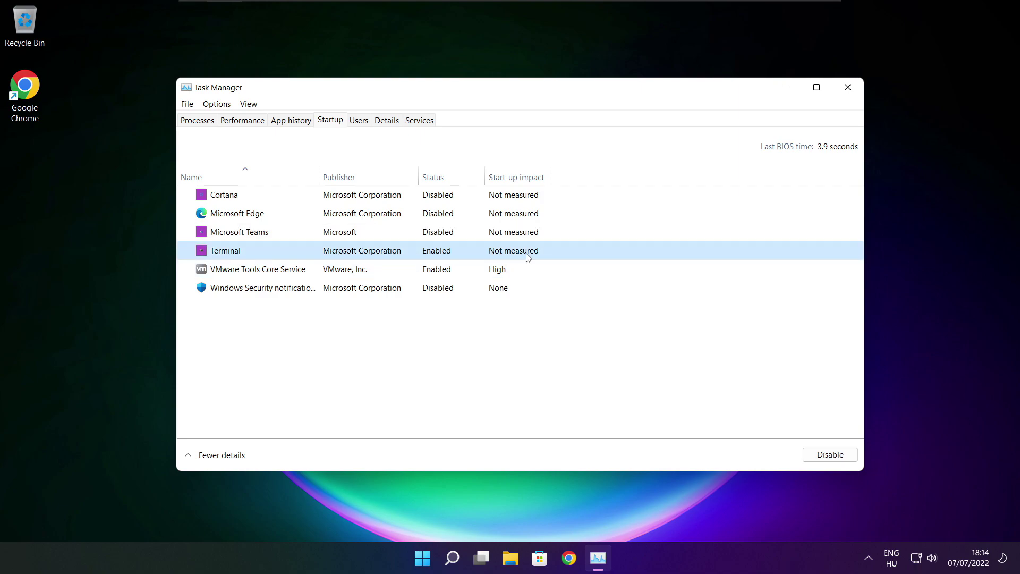
{"action": "left_click", "coordinate": [844, 458]}
{"action": "left_click", "coordinate": [848, 87]}
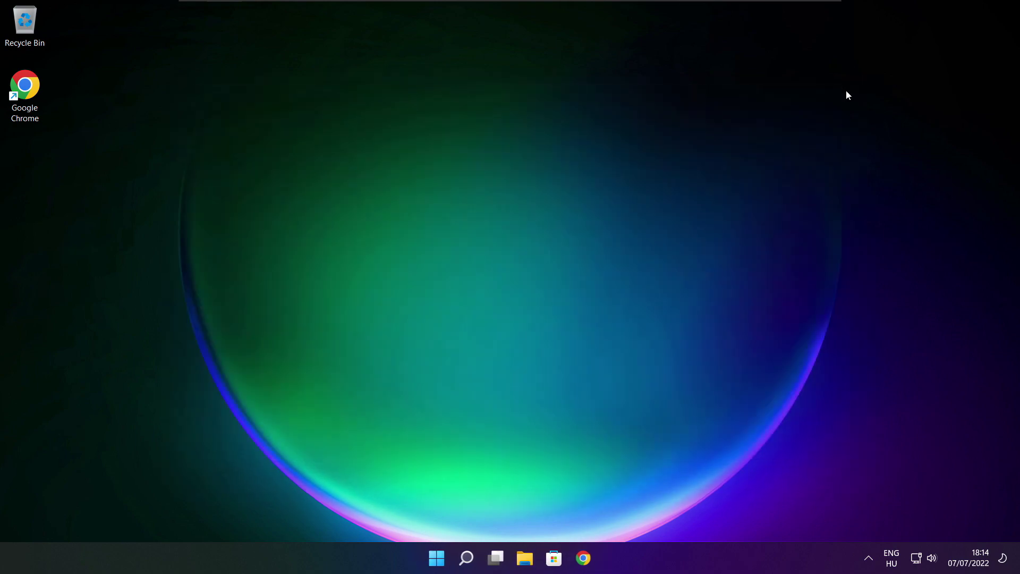
- Open Defragment and Optimise Drives via 'optimise', analyse C: (9% fragmented), then optimise it
{"action": "left_click", "coordinate": [467, 561]}
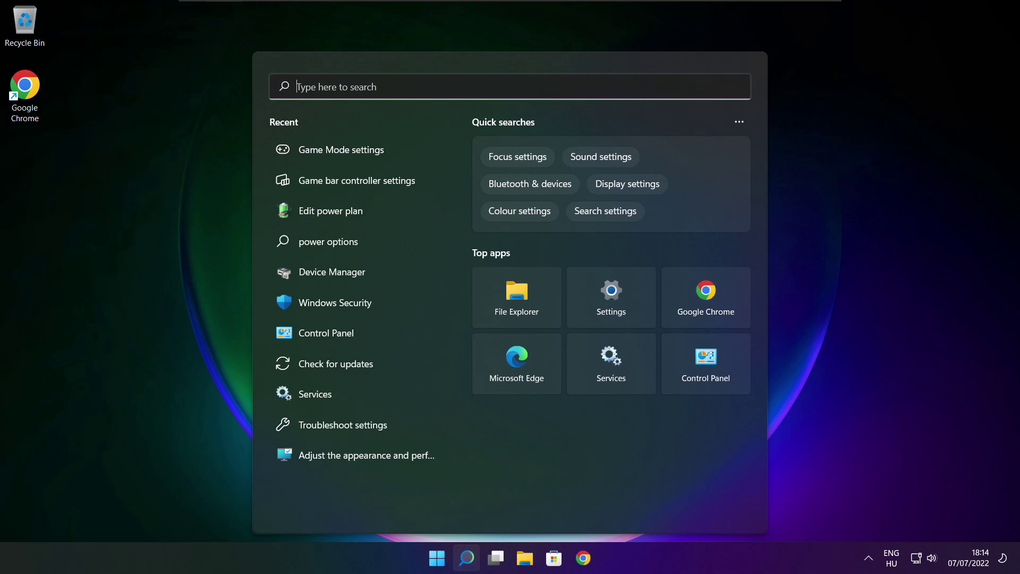
{"action": "type", "text": "opt"}
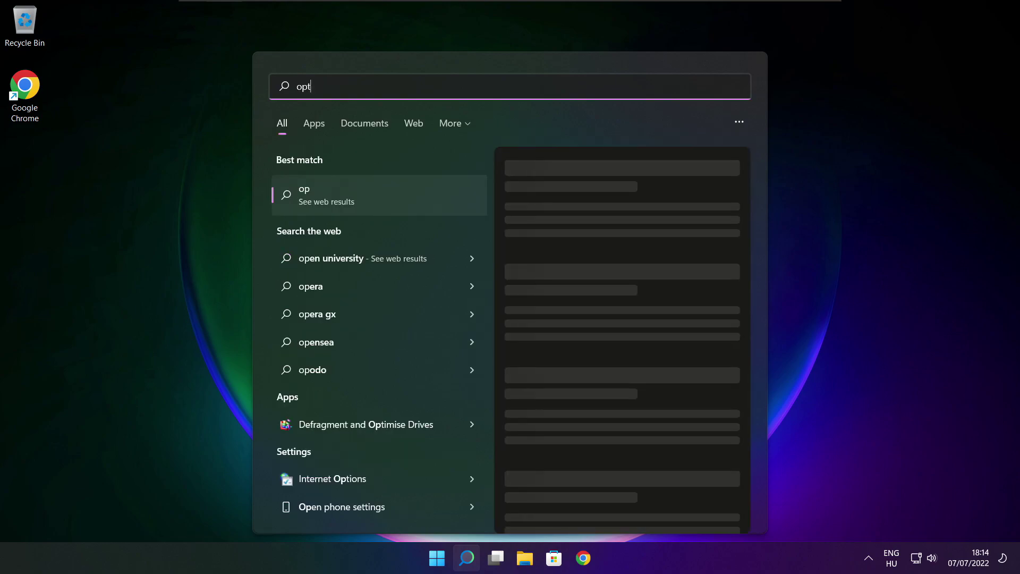
{"action": "type", "text": "imise"}
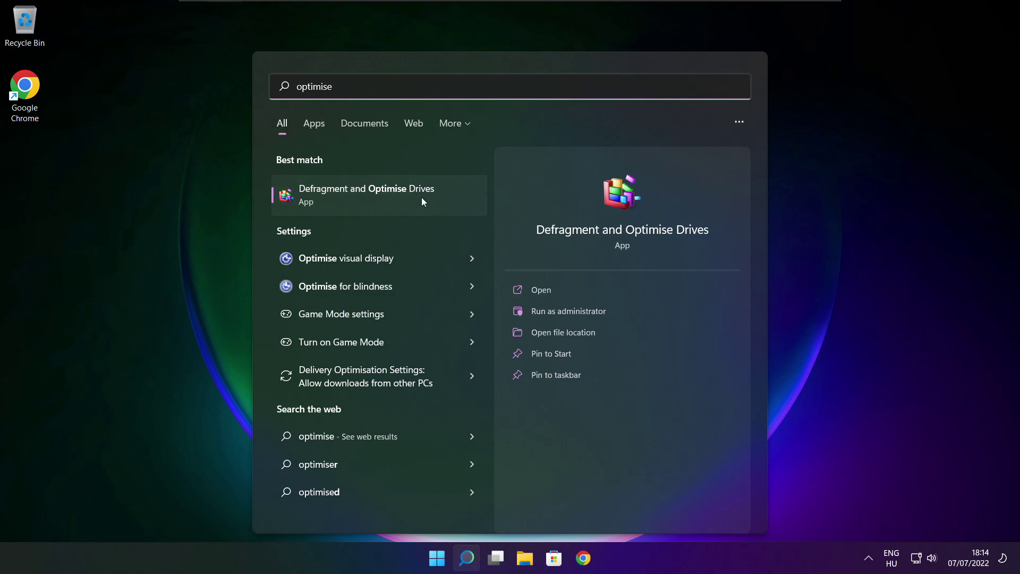
{"action": "left_click", "coordinate": [394, 193]}
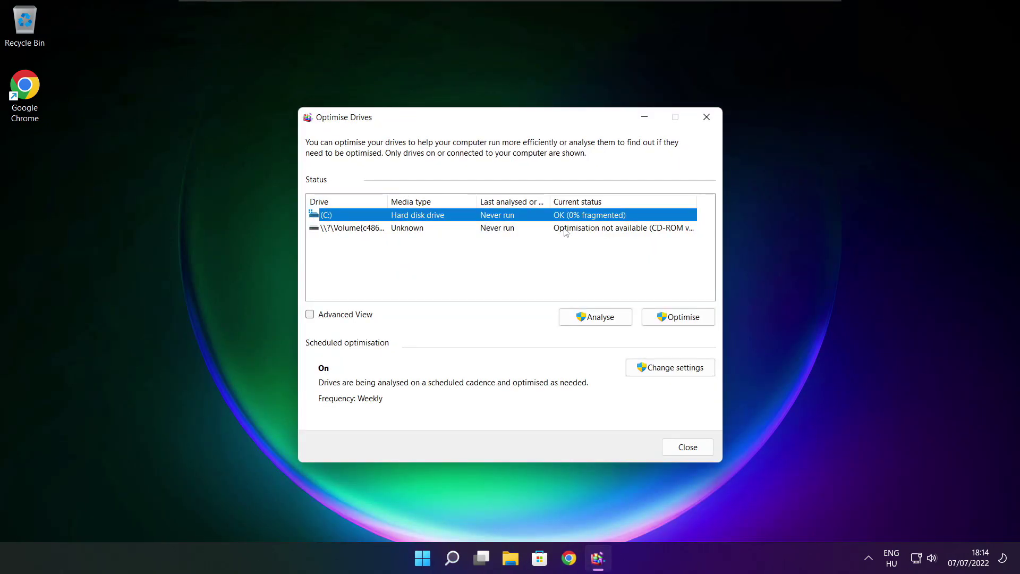
{"action": "left_click", "coordinate": [589, 321]}
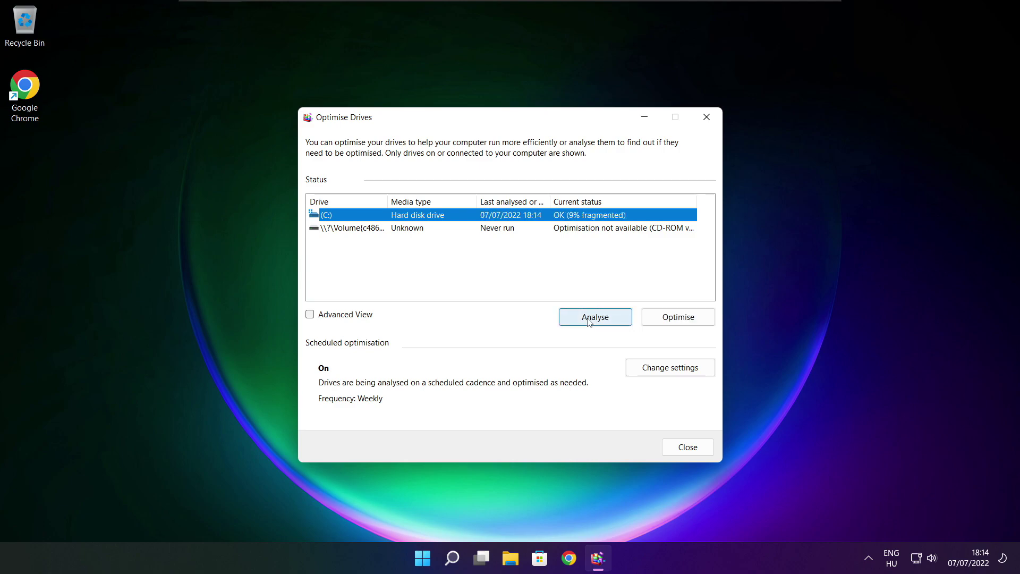
{"action": "left_click", "coordinate": [683, 322]}
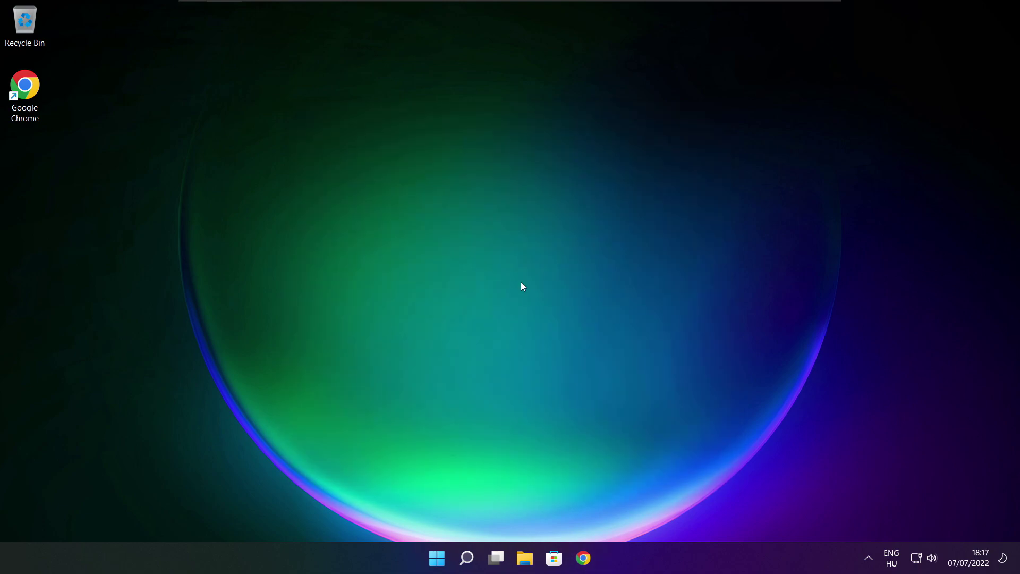
- Run a Windows Update check from the 'updates' search, confirming it's up to date, then close Settings
{"action": "left_click", "coordinate": [466, 560]}
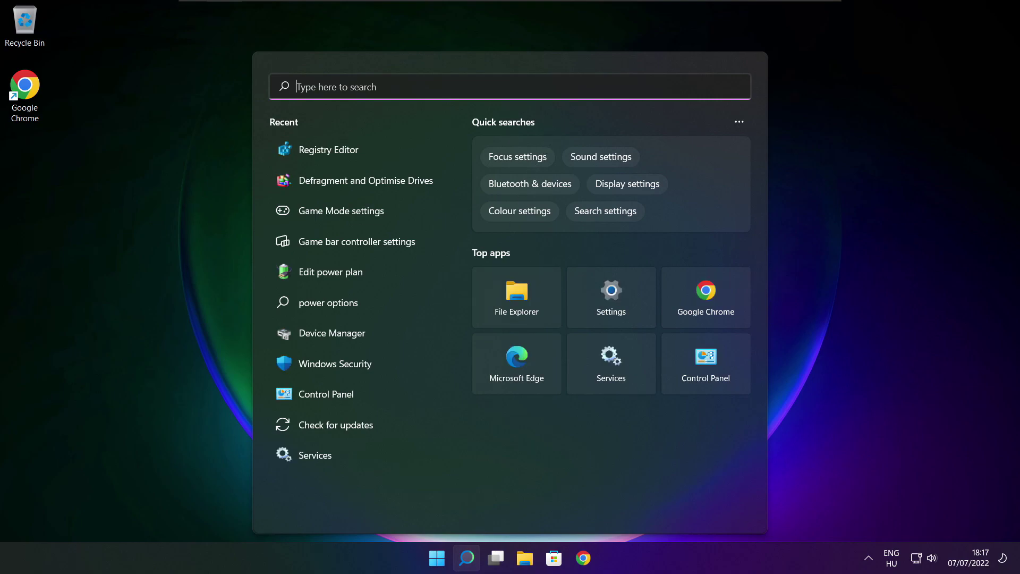
{"action": "type", "text": "updates"}
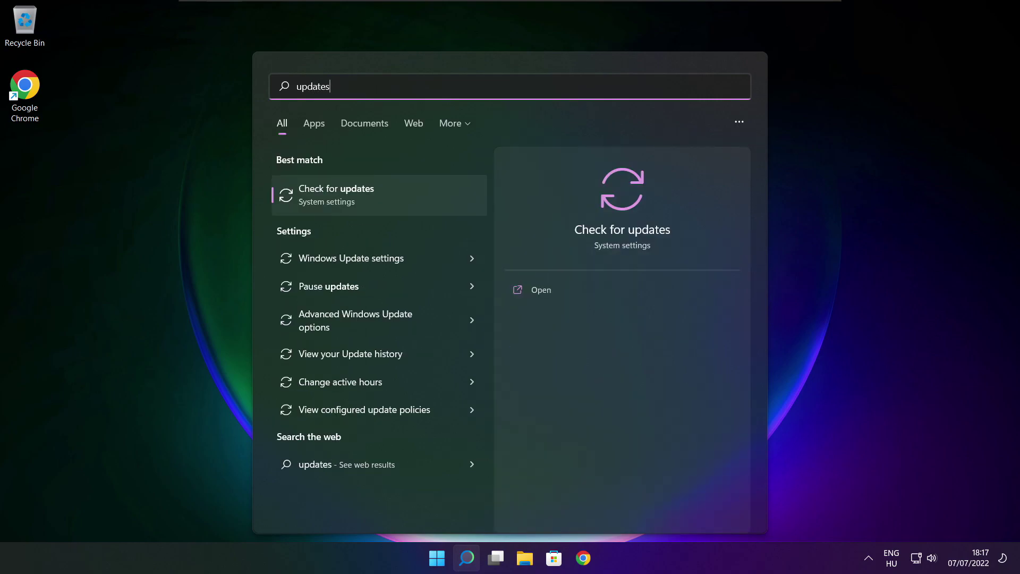
{"action": "left_click", "coordinate": [371, 200]}
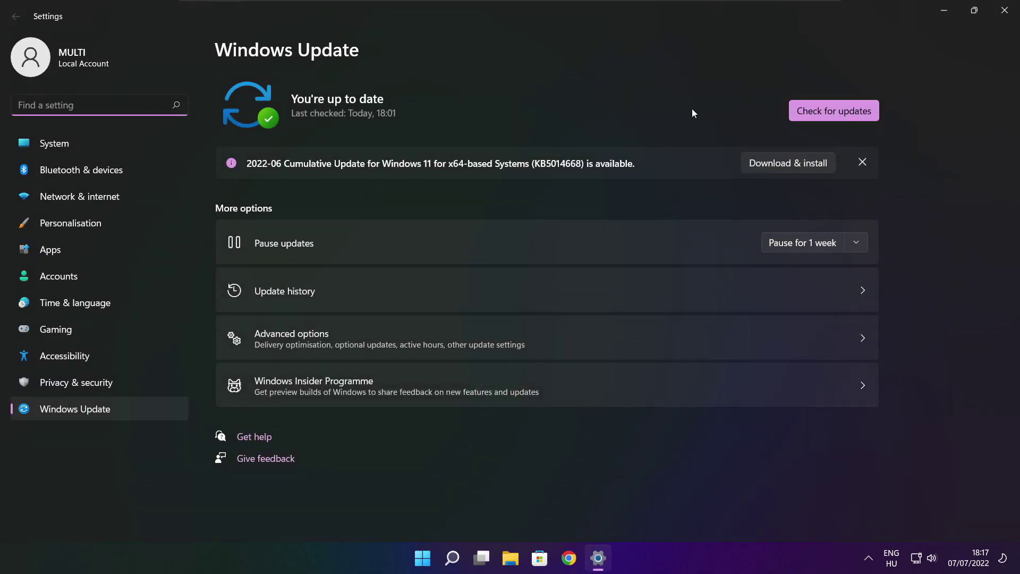
{"action": "left_click", "coordinate": [834, 110]}
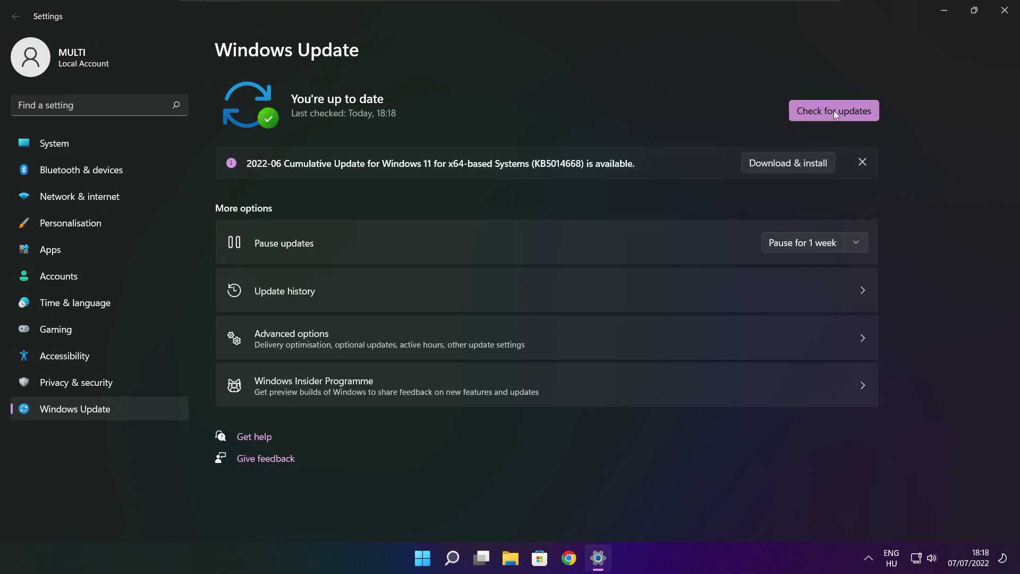
{"action": "left_click", "coordinate": [1004, 12]}
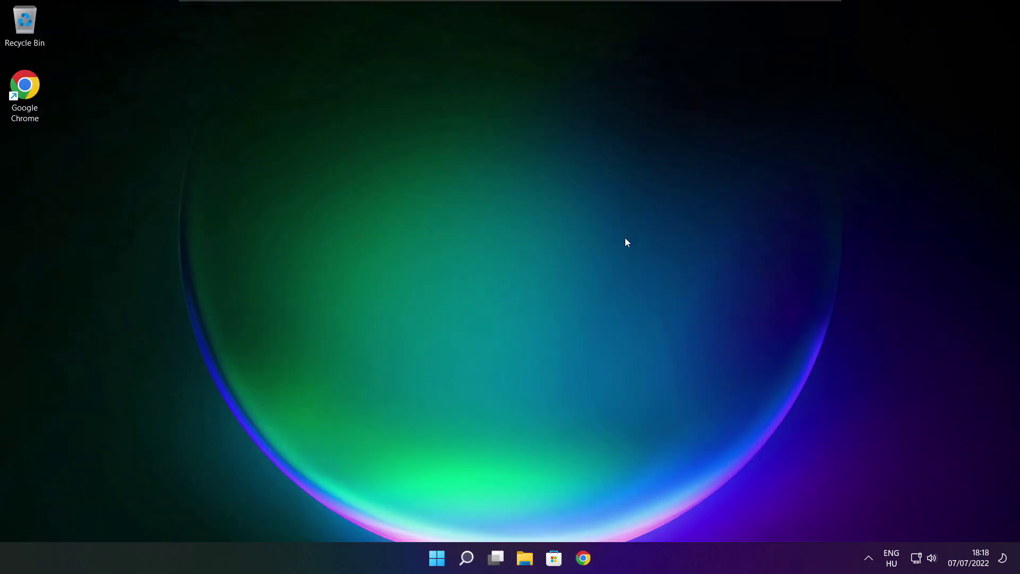
- Launch Registry Editor via 'regedit' and navigate to HKEY_CURRENT_USER\System\GameConfigStore
{"action": "left_click", "coordinate": [466, 562]}
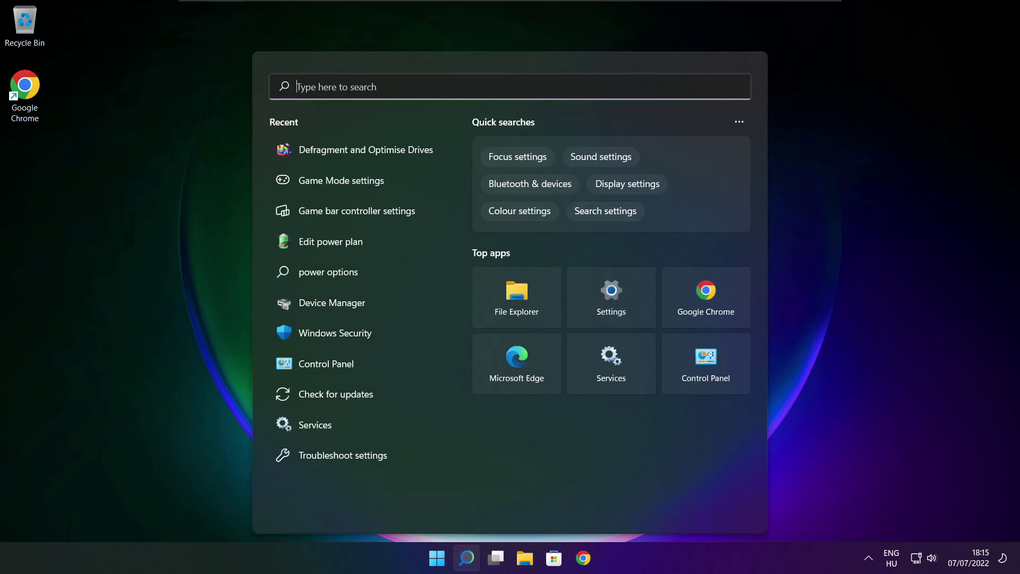
{"action": "type", "text": "regedit"}
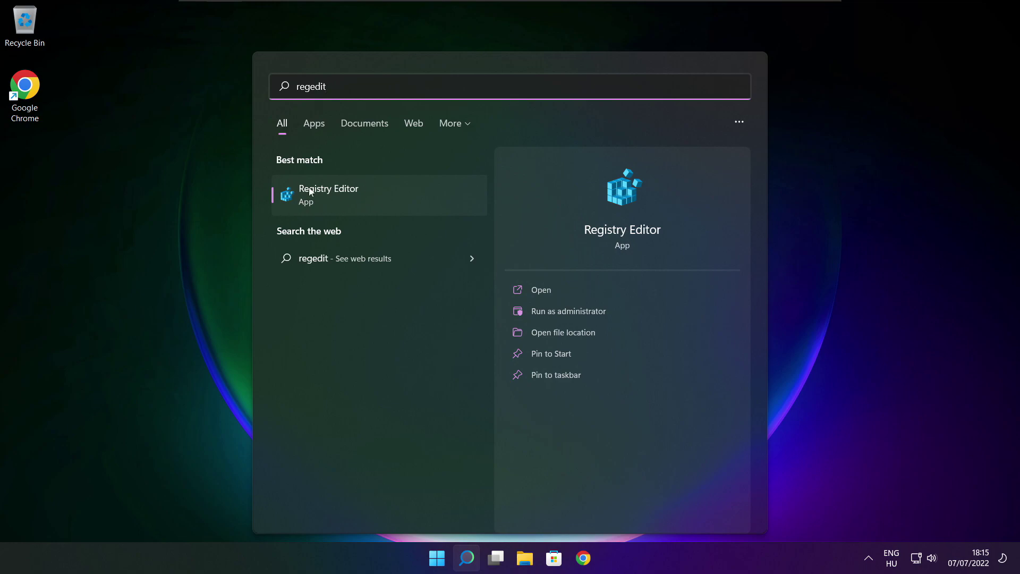
{"action": "left_click", "coordinate": [389, 196]}
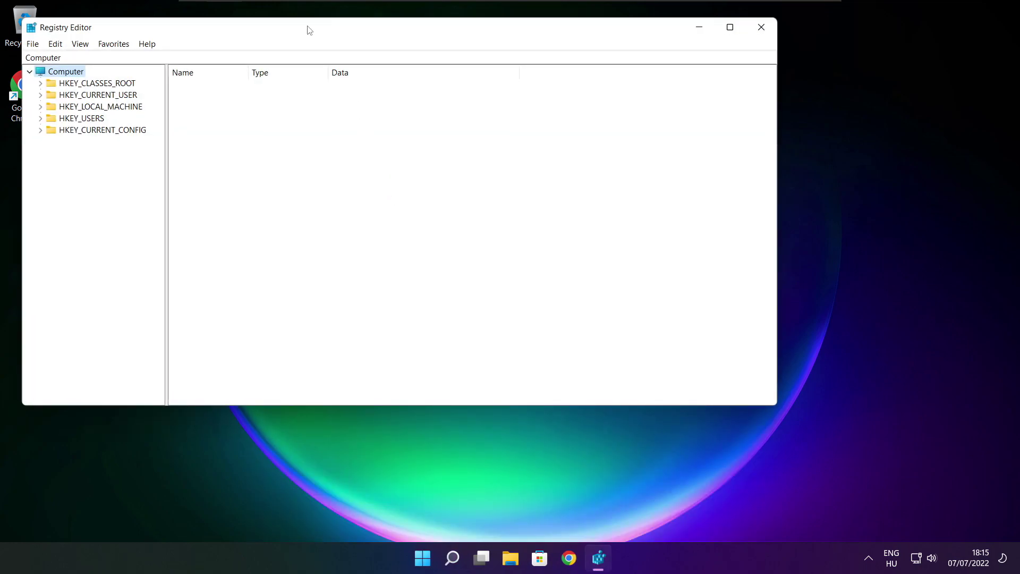
{"action": "left_click_drag", "start_coordinate": [310, 30], "coordinate": [416, 108]}
{"action": "left_click", "coordinate": [242, 174]}
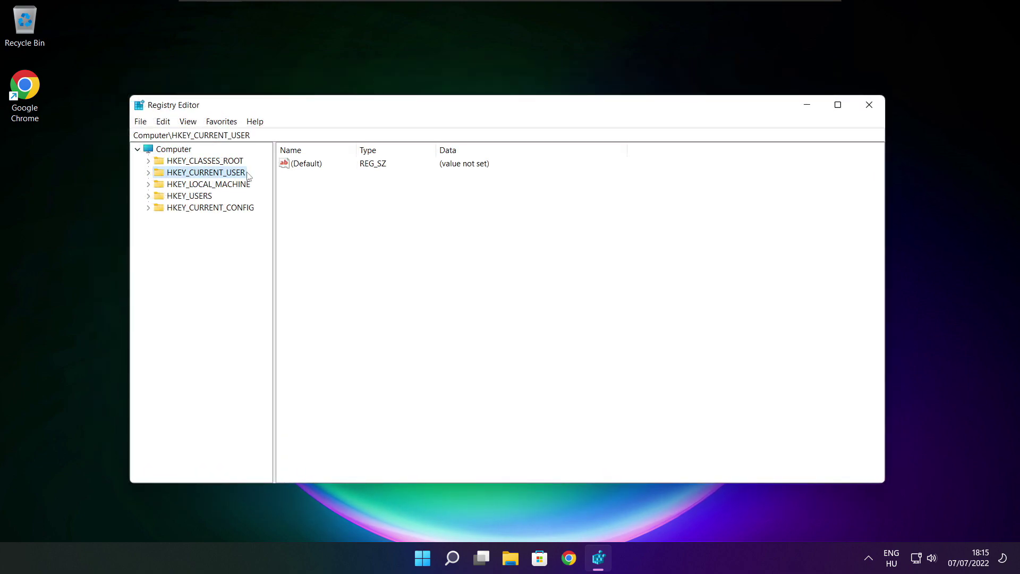
{"action": "left_click", "coordinate": [149, 173]}
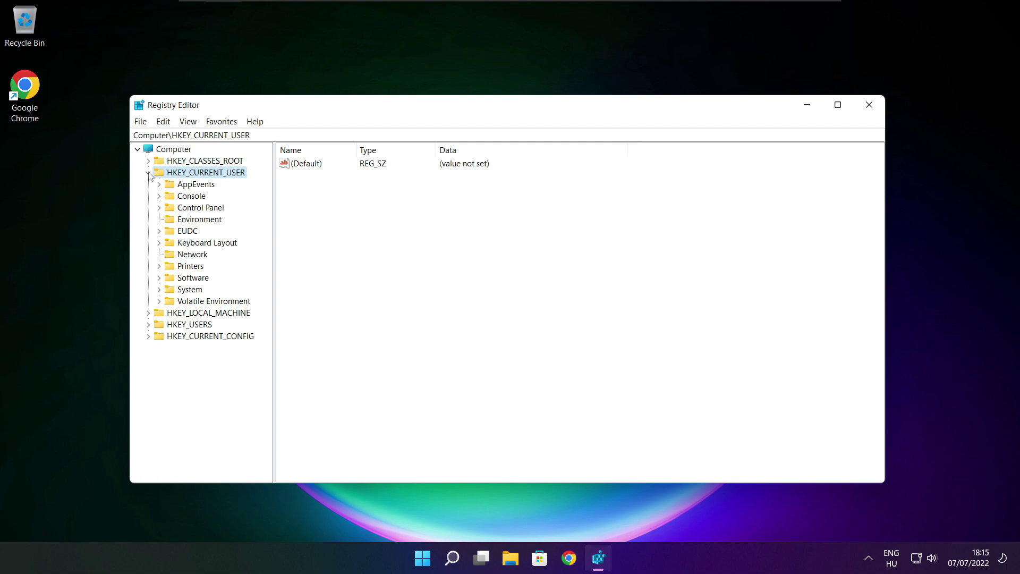
{"action": "left_click", "coordinate": [172, 291]}
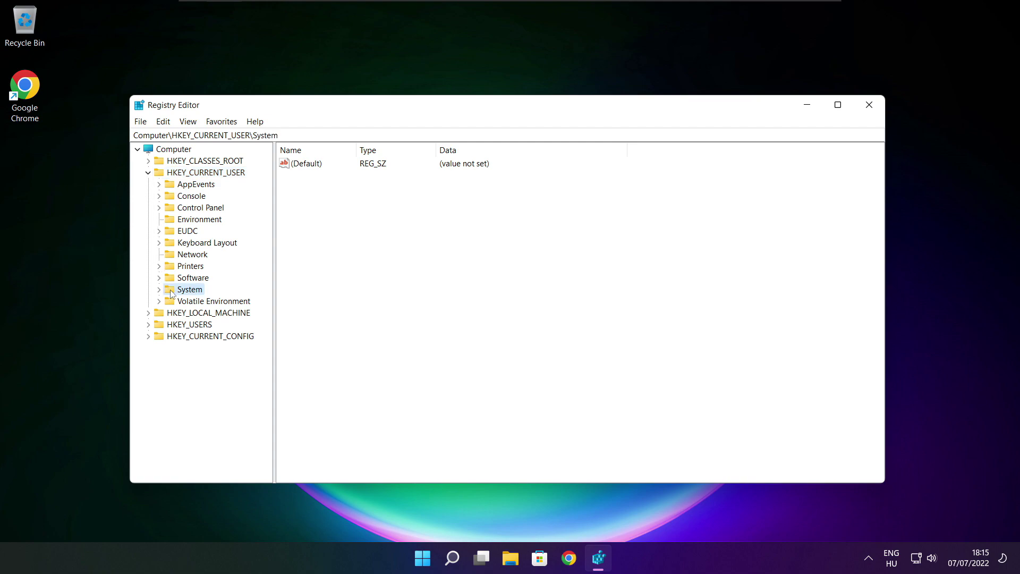
{"action": "left_click", "coordinate": [159, 291]}
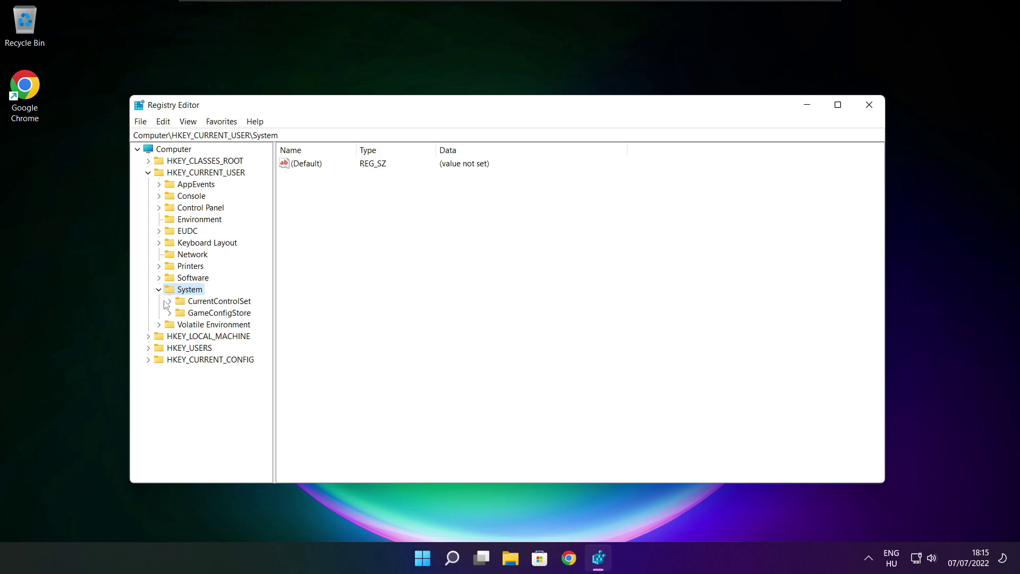
{"action": "left_click", "coordinate": [197, 316]}
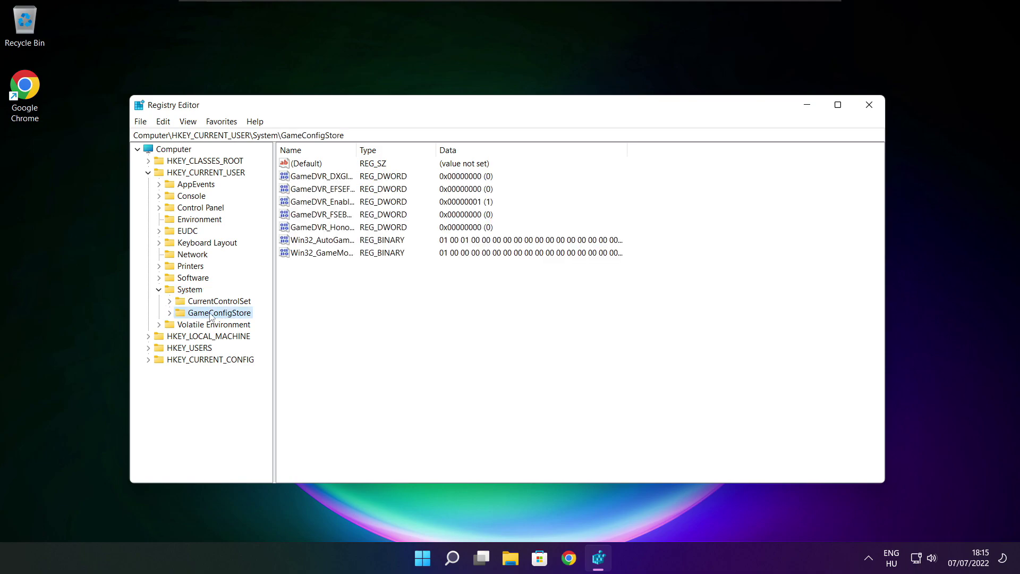
- Set GameDVR_Enabled's value data to 0, then collapse the HKEY_CURRENT_USER branch
{"action": "left_click_drag", "start_coordinate": [357, 148], "coordinate": [447, 149]}
{"action": "left_click", "coordinate": [329, 205]}
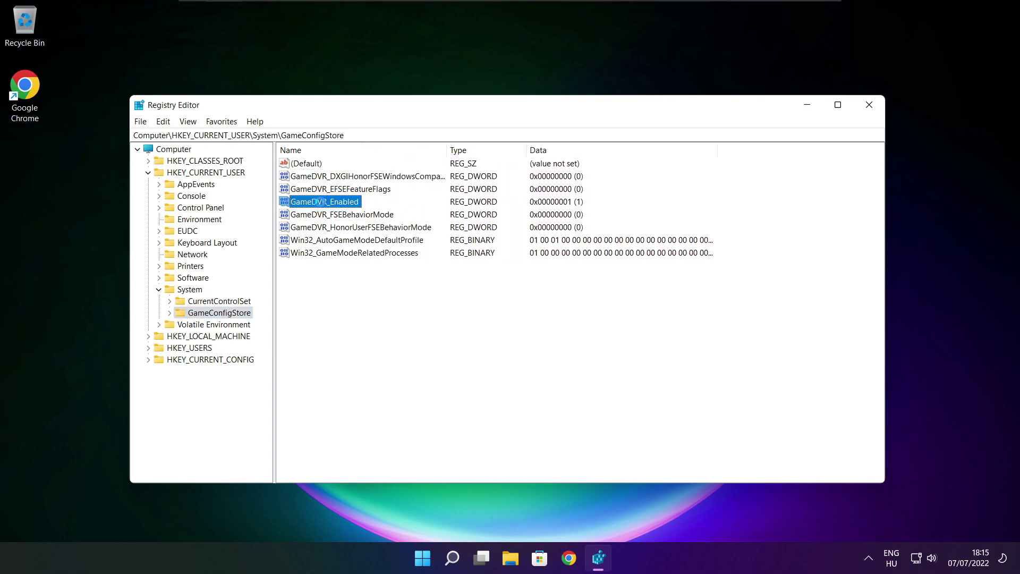
{"action": "double_click", "coordinate": [319, 202]}
{"action": "left_click_drag", "start_coordinate": [300, 174], "coordinate": [536, 214]}
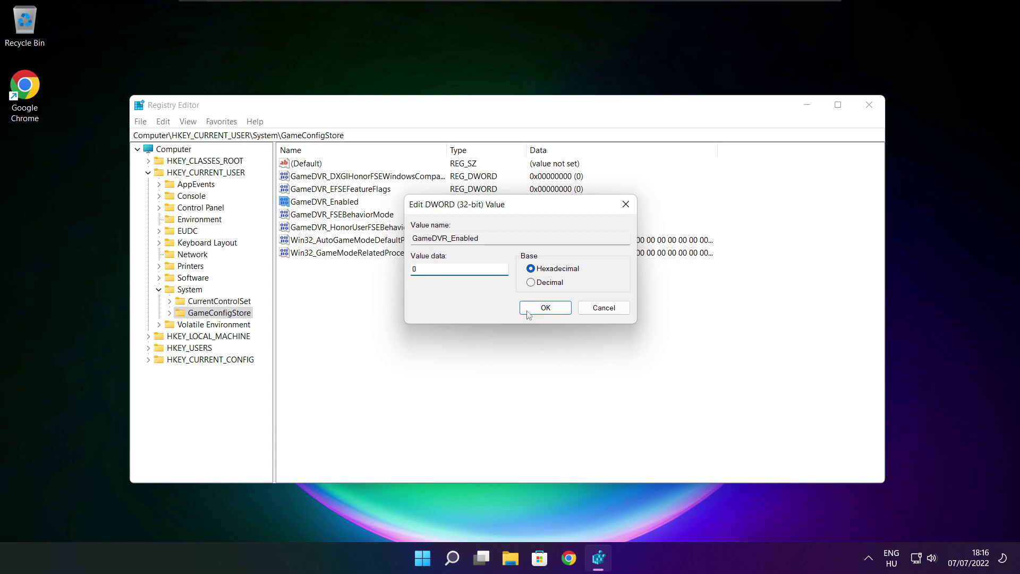
{"action": "left_click", "coordinate": [548, 313]}
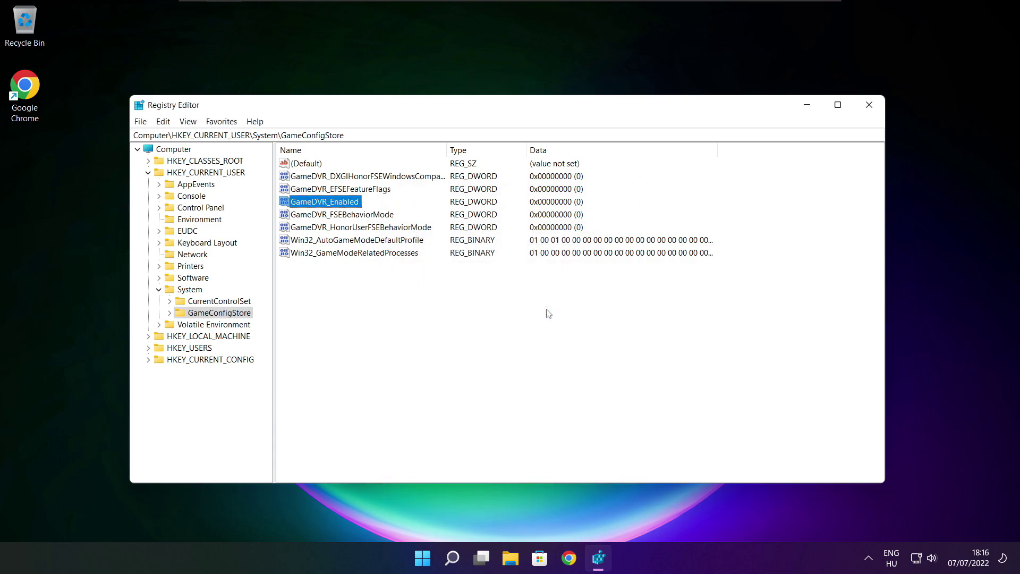
{"action": "left_click", "coordinate": [148, 173]}
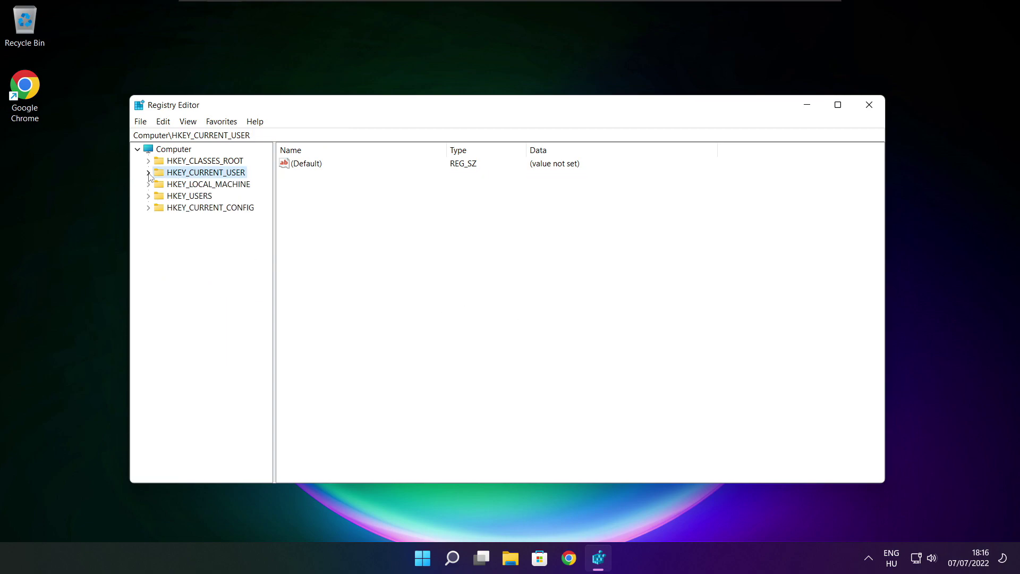
- Expand HKEY_LOCAL_MACHINE\SOFTWARE\Microsoft in the registry key tree
{"action": "left_click", "coordinate": [162, 186]}
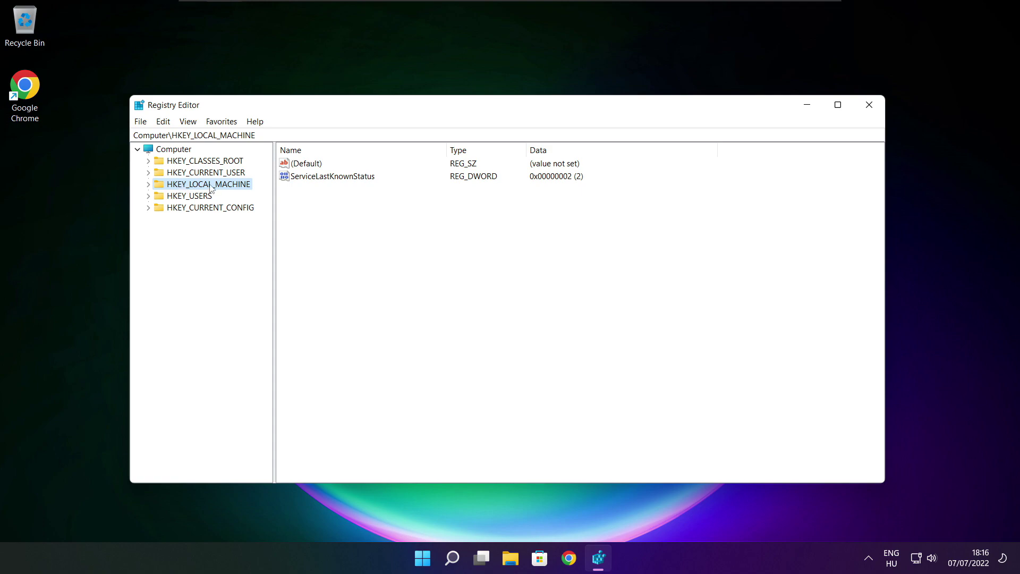
{"action": "left_click", "coordinate": [149, 185]}
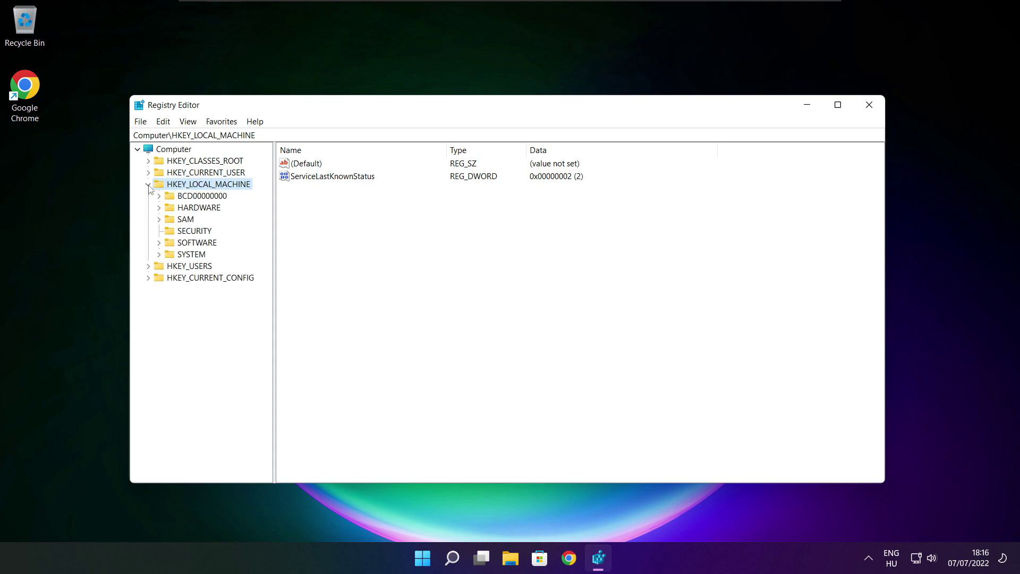
{"action": "left_click", "coordinate": [184, 245]}
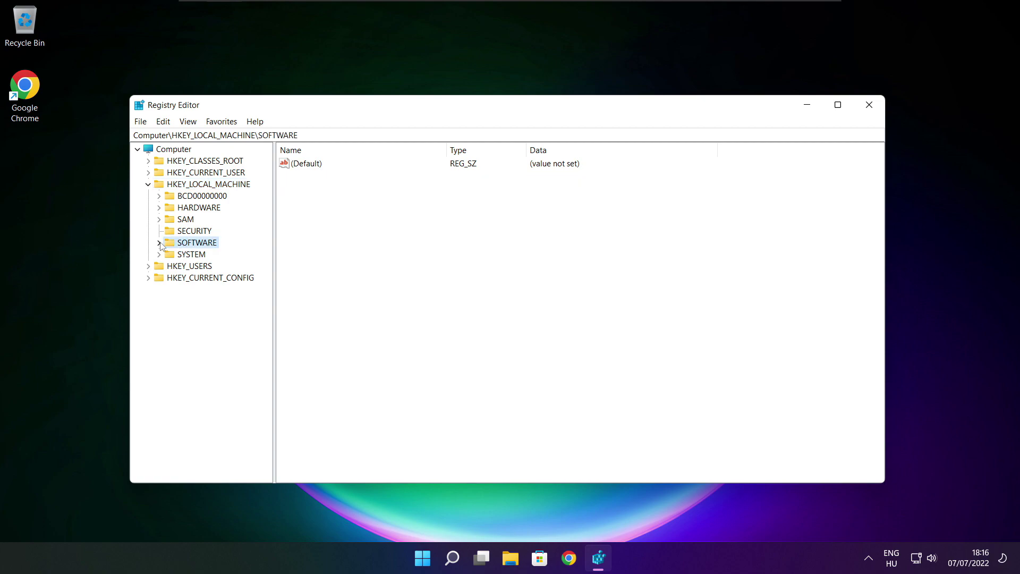
{"action": "left_click", "coordinate": [159, 243]}
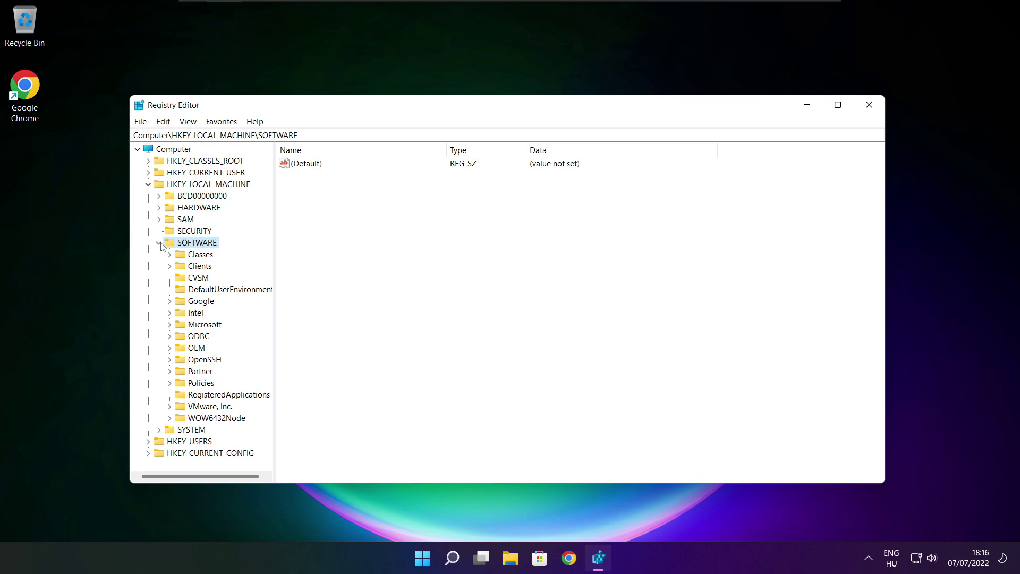
{"action": "left_click", "coordinate": [190, 328]}
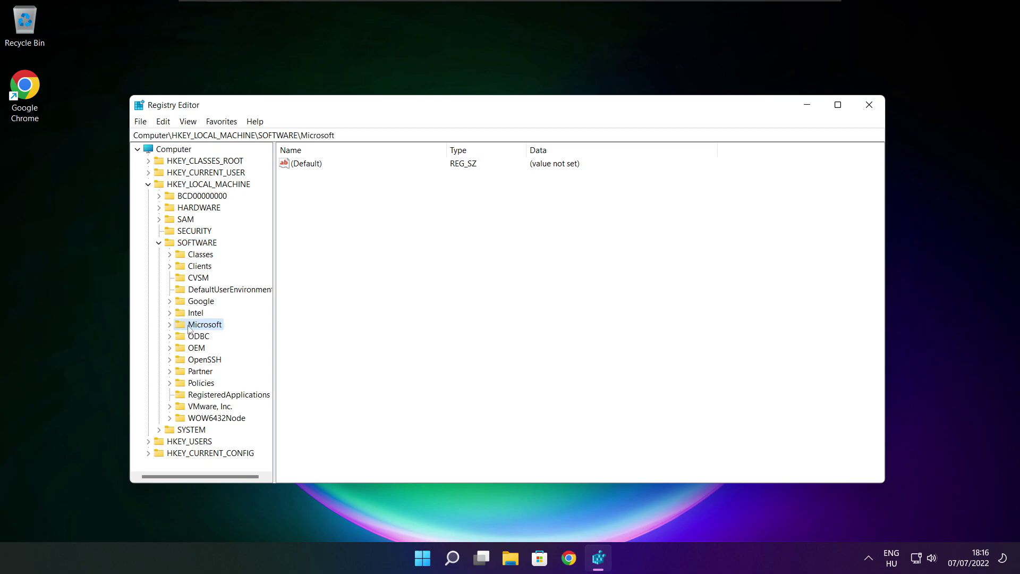
{"action": "left_click", "coordinate": [178, 326]}
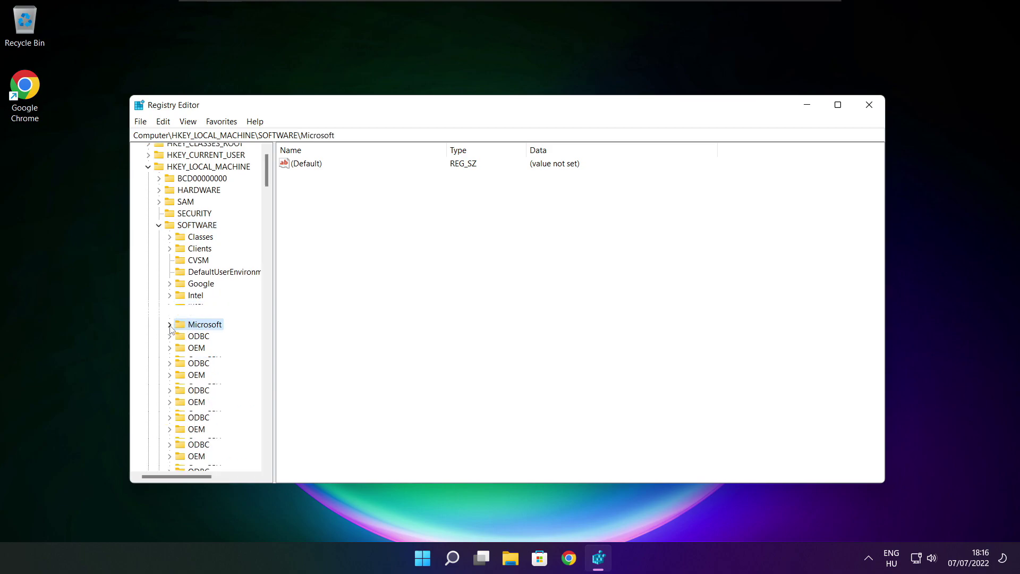
{"action": "scroll", "coordinate": [209, 318], "scroll_direction": "down", "scroll_amount": 20}
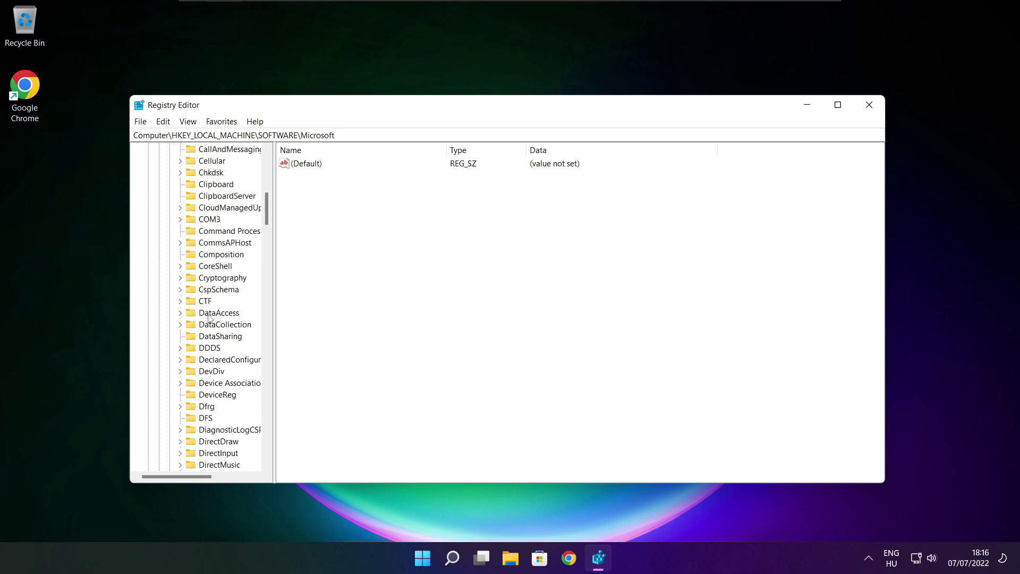
{"action": "scroll", "coordinate": [209, 318], "scroll_direction": "down", "scroll_amount": 17}
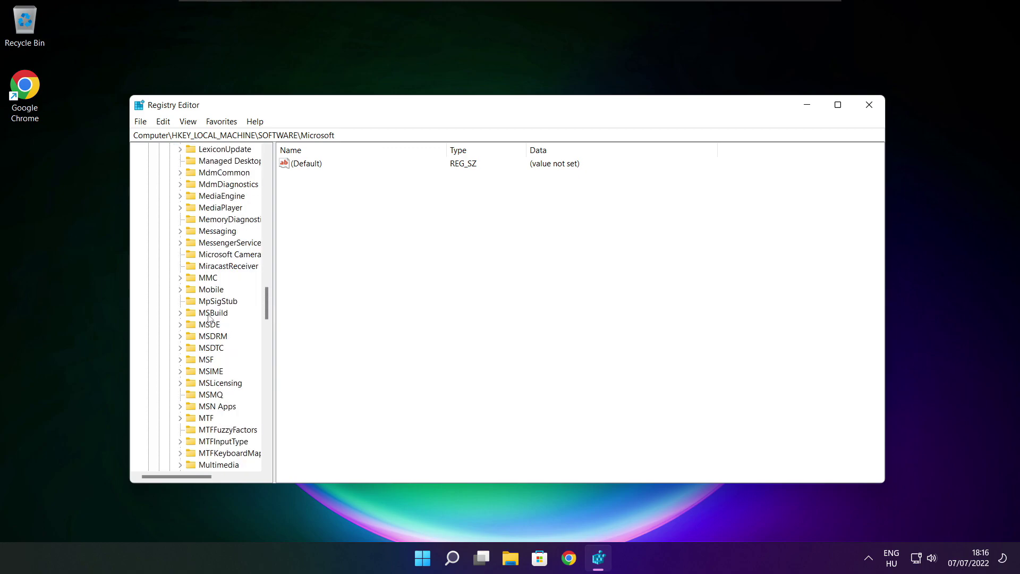
{"action": "scroll", "coordinate": [209, 318], "scroll_direction": "down", "scroll_amount": 1}
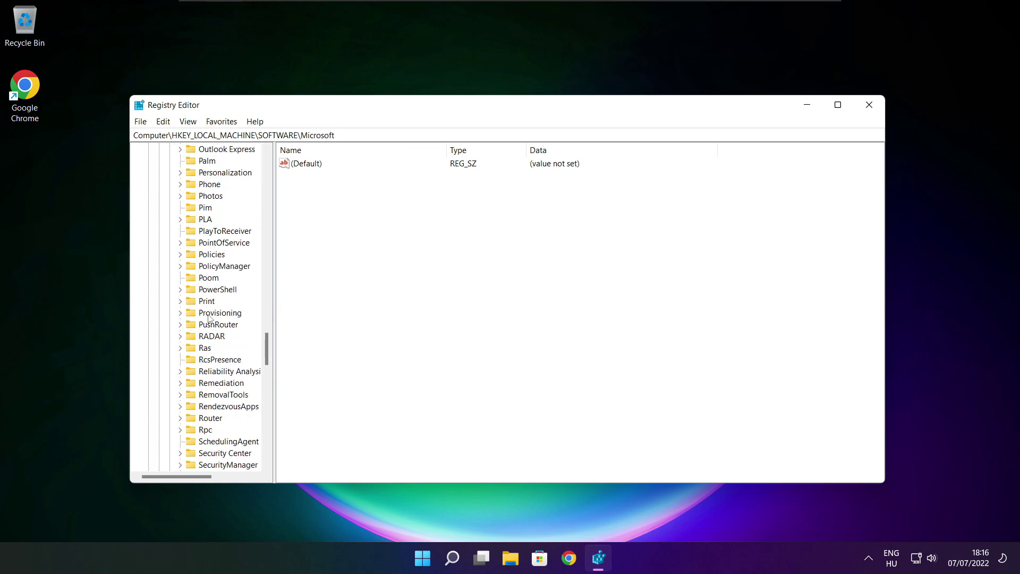
{"action": "scroll", "coordinate": [208, 298], "scroll_direction": "up", "scroll_amount": 1}
- Expand PolicyManager\default and widen the key tree pane so full names show
{"action": "left_click", "coordinate": [229, 301]}
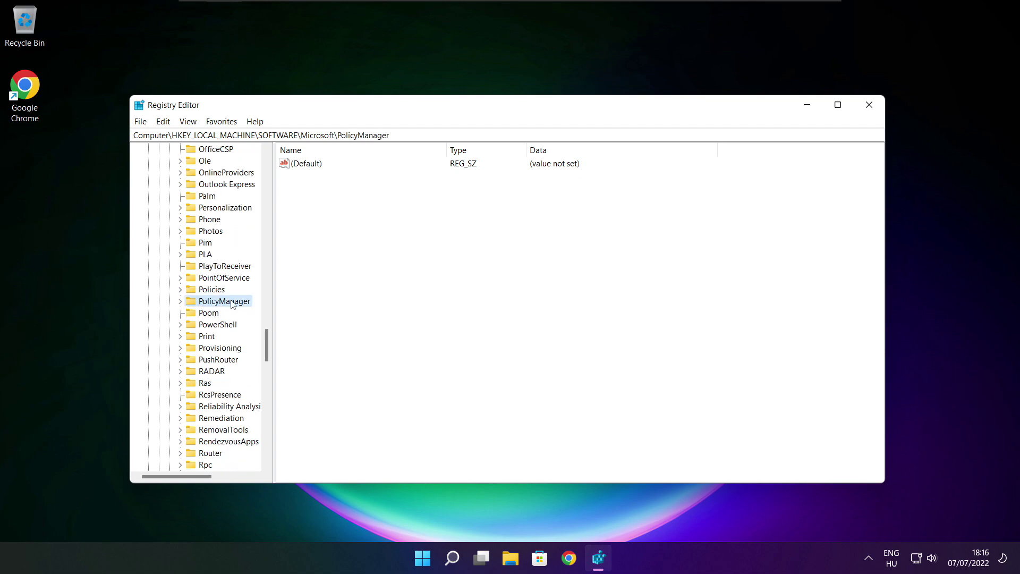
{"action": "left_click", "coordinate": [180, 301]}
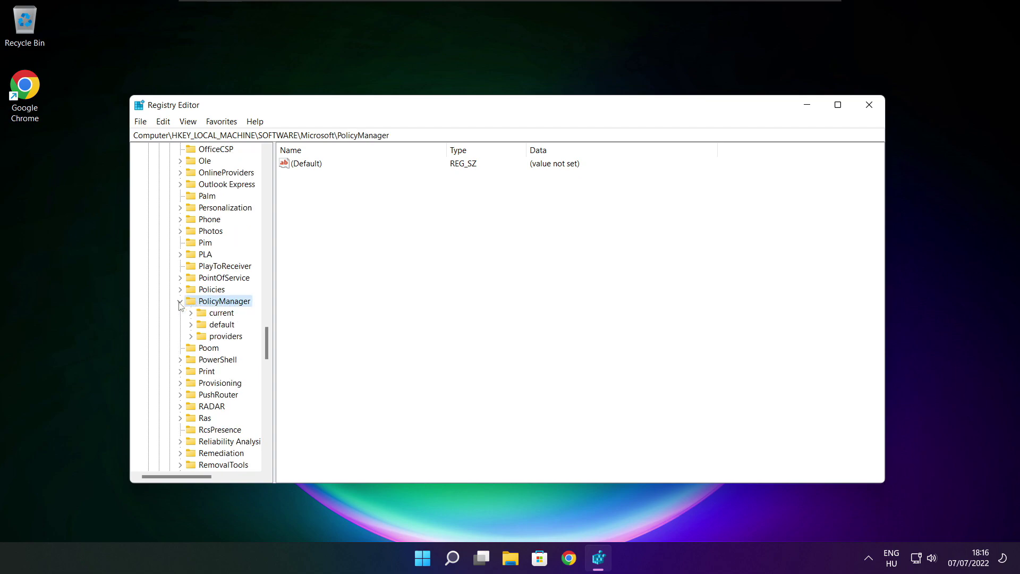
{"action": "left_click", "coordinate": [206, 326]}
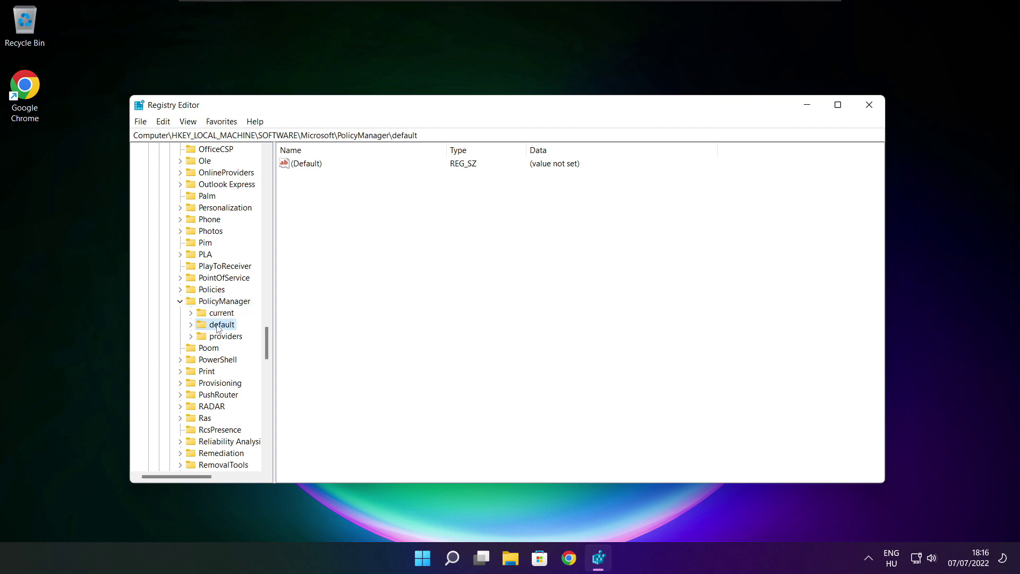
{"action": "left_click", "coordinate": [192, 327]}
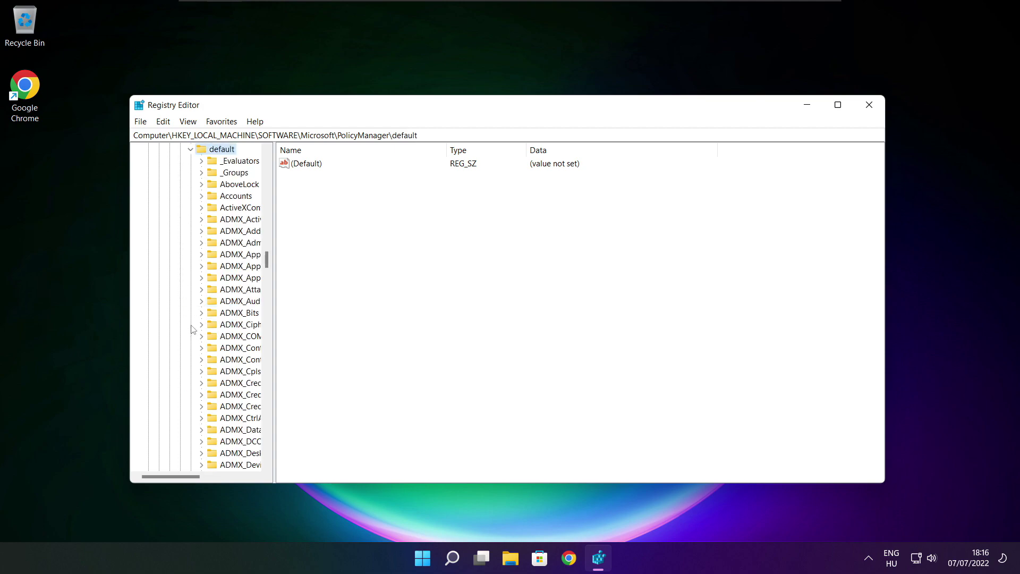
{"action": "scroll", "coordinate": [234, 244], "scroll_direction": "down", "scroll_amount": 20}
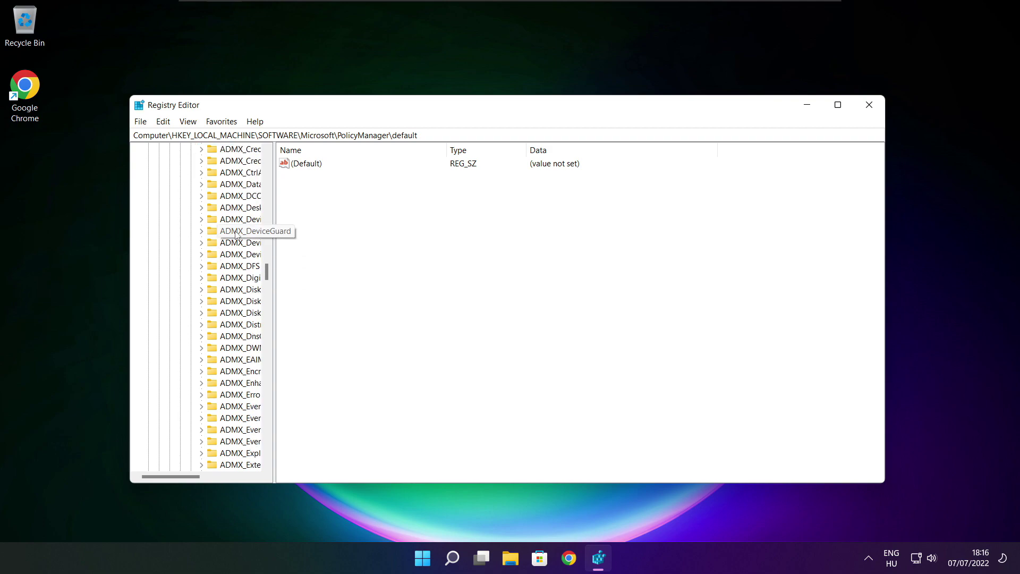
{"action": "scroll", "coordinate": [235, 236], "scroll_direction": "down", "scroll_amount": 7}
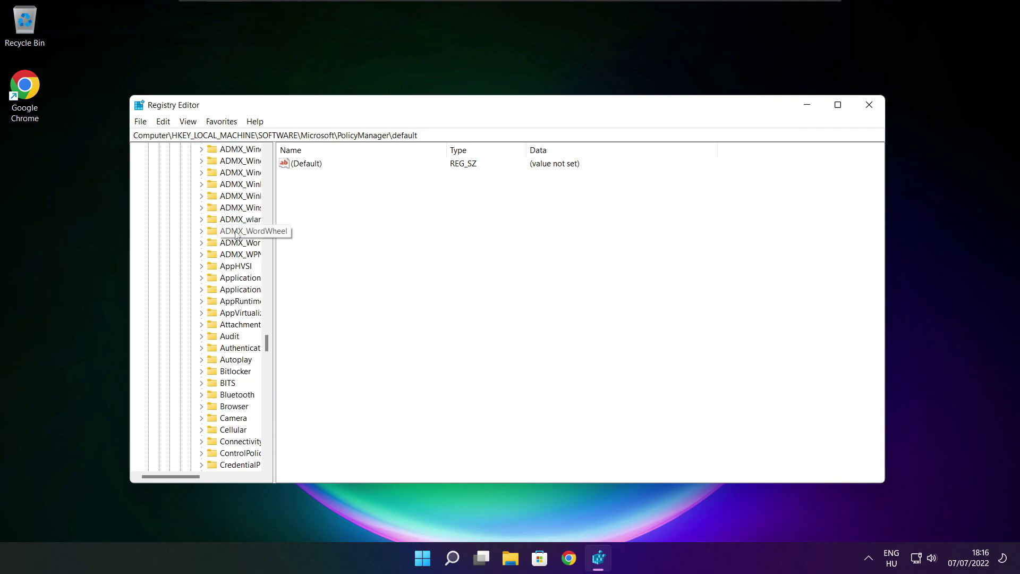
{"action": "left_click_drag", "start_coordinate": [274, 230], "coordinate": [338, 232]}
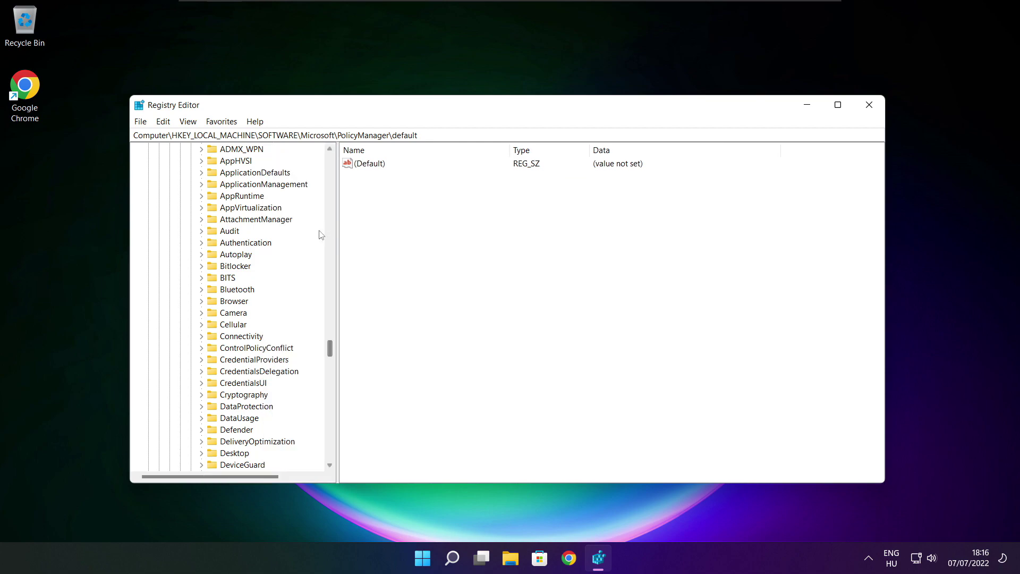
{"action": "scroll", "coordinate": [292, 233], "scroll_direction": "up", "scroll_amount": 1}
- Expand ApplicationManagement and select the AllowGameDVR key to display its values
{"action": "left_click", "coordinate": [282, 220]}
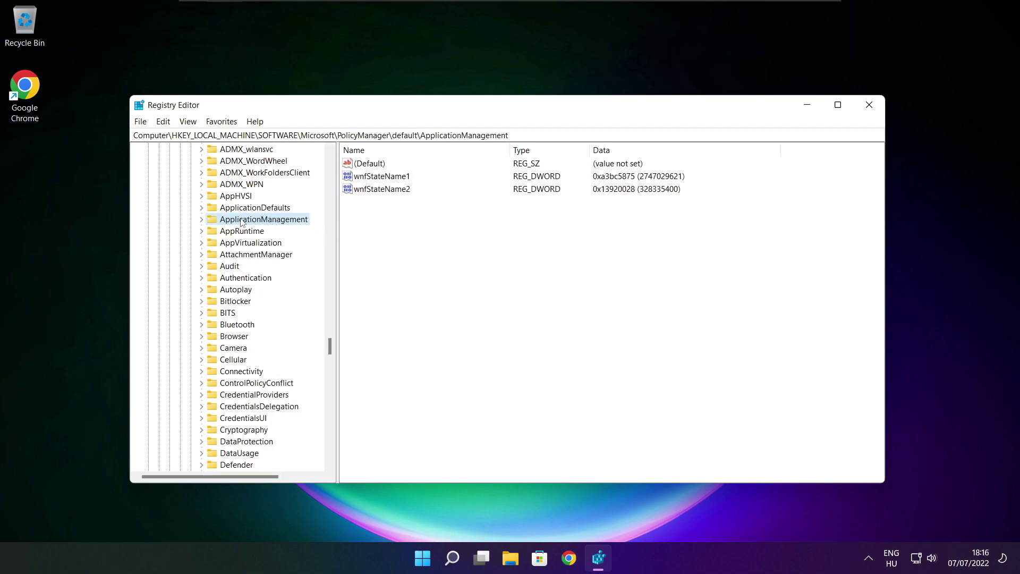
{"action": "left_click", "coordinate": [201, 219]}
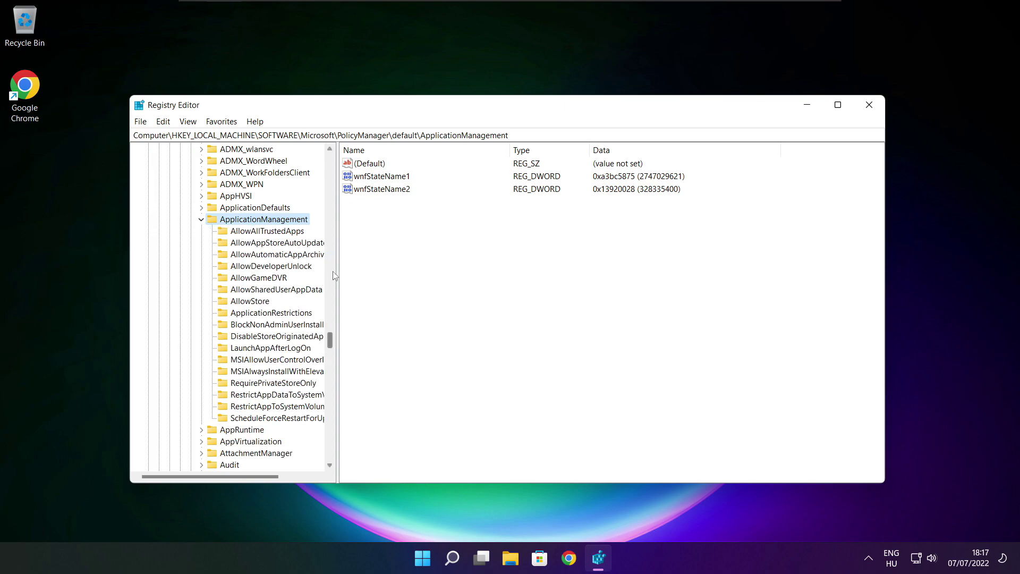
{"action": "left_click_drag", "start_coordinate": [337, 267], "coordinate": [348, 267]}
{"action": "left_click", "coordinate": [259, 280]}
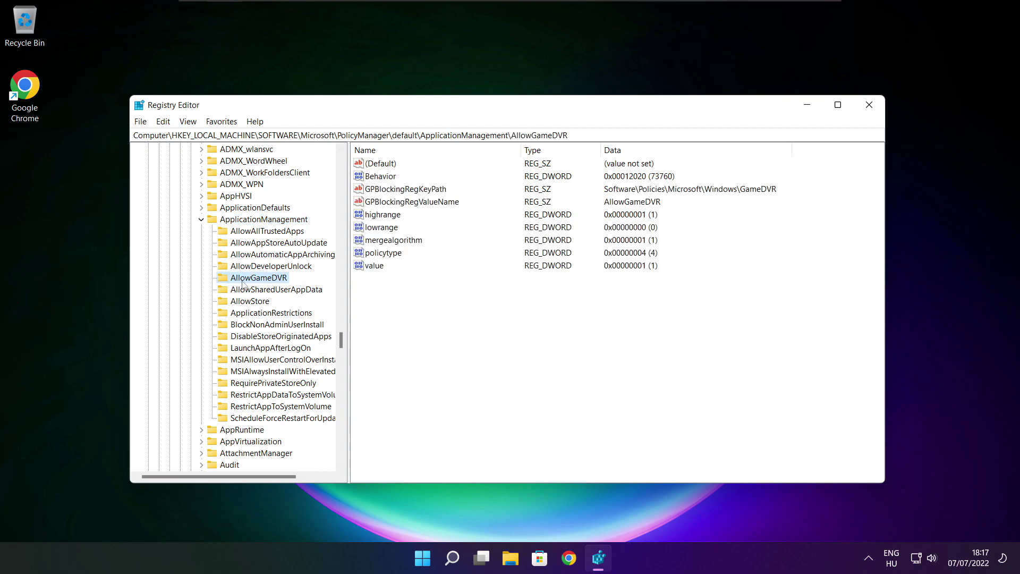
- Change AllowGameDVR's 'value' data from 1 to 0 and close Registry Editor
{"action": "left_click", "coordinate": [371, 270]}
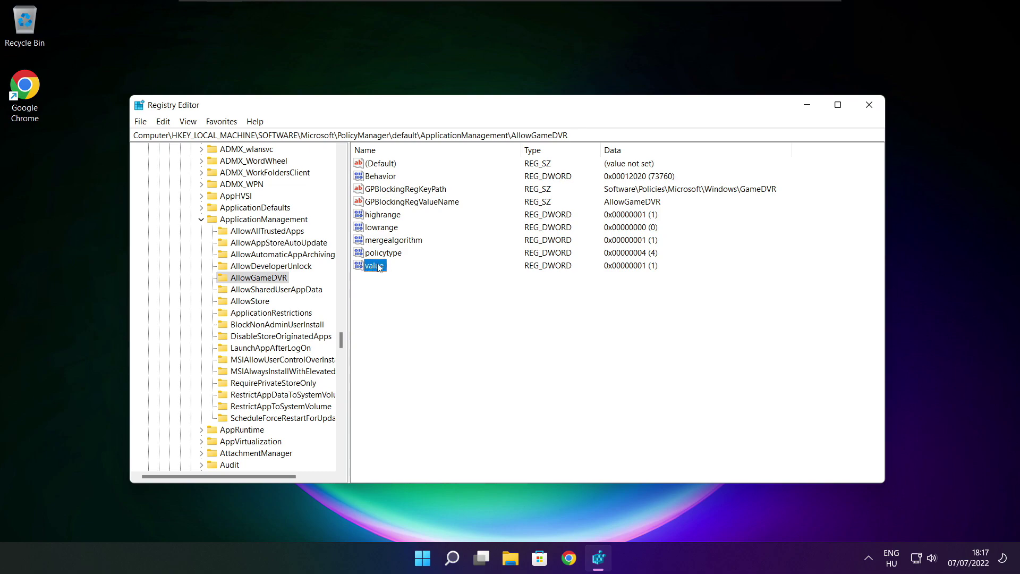
{"action": "double_click", "coordinate": [380, 267]}
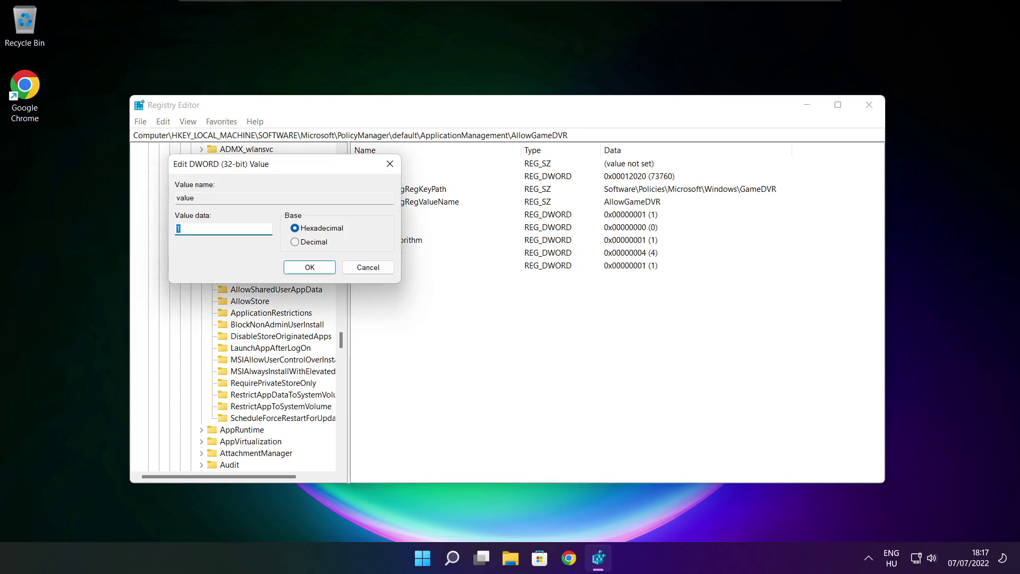
{"action": "left_click_drag", "start_coordinate": [269, 161], "coordinate": [518, 212]}
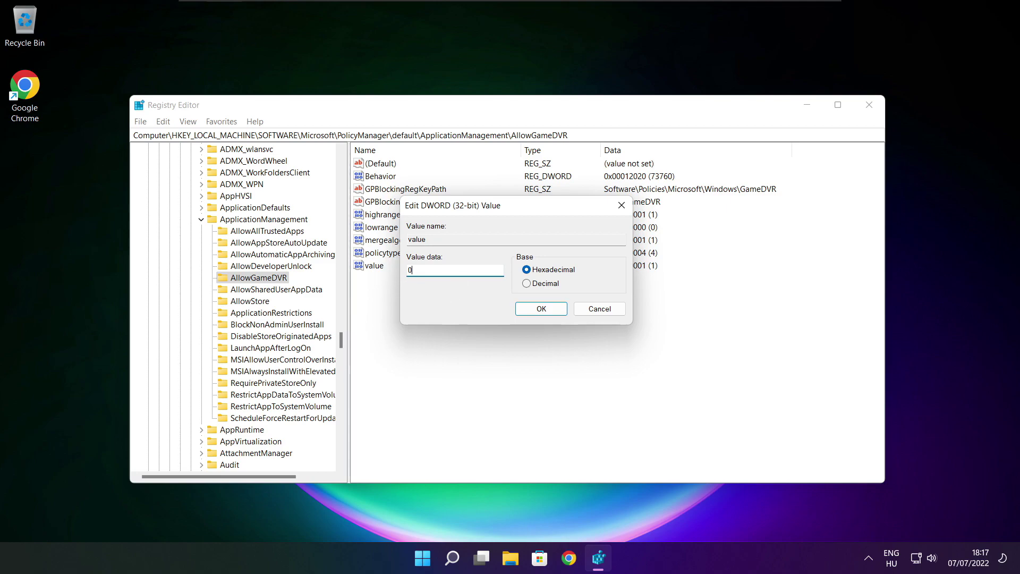
{"action": "type", "text": "0"}
{"action": "left_click", "coordinate": [541, 310]}
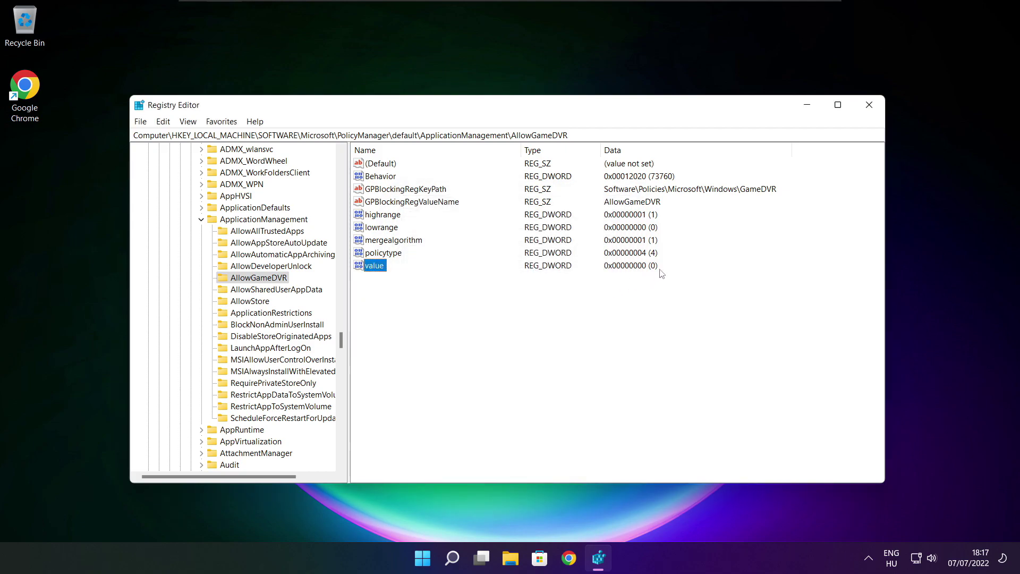
{"action": "left_click", "coordinate": [870, 106]}
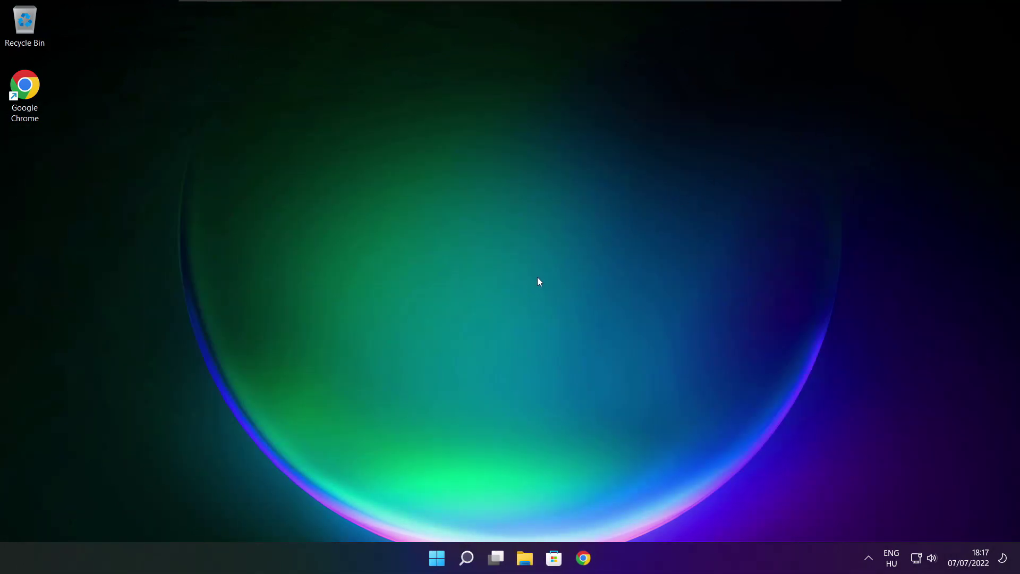
- Download dxwebsetup.exe, the DirectX End-User Runtime Web Installer, from Microsoft's Download Center page in Chrome
{"action": "left_click", "coordinate": [585, 561]}
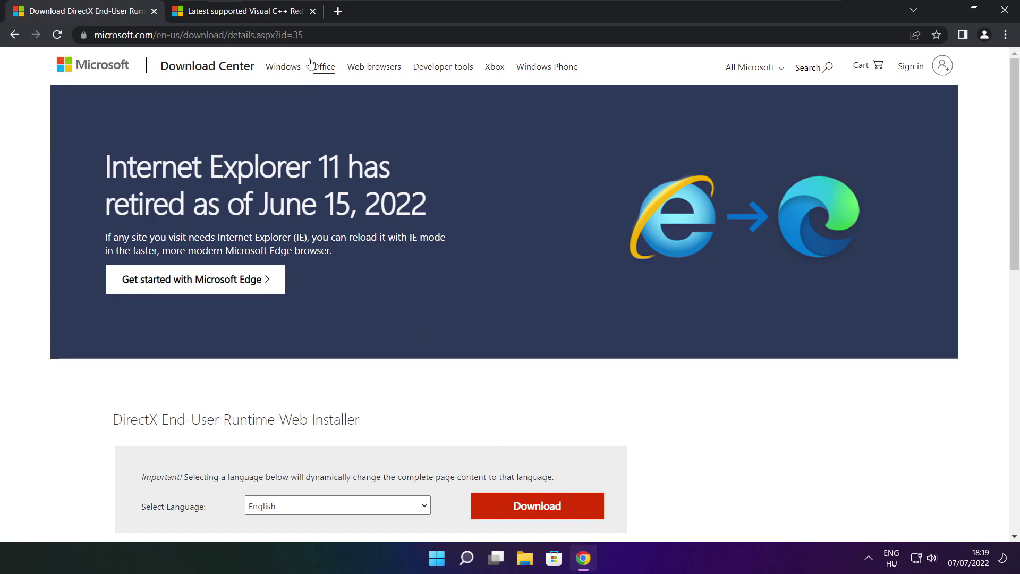
{"action": "key", "text": "ctrl+l"}
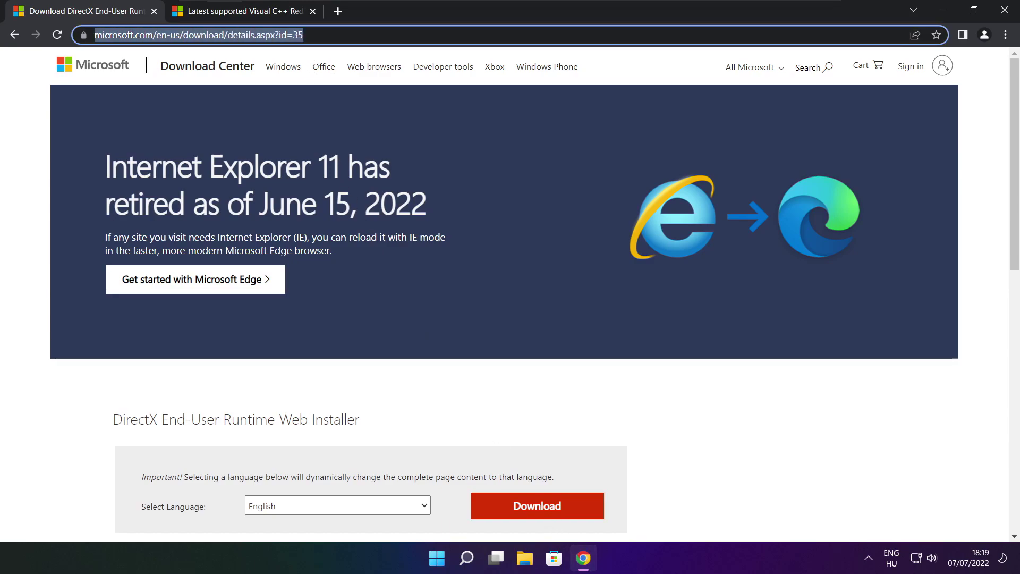
{"action": "key", "text": "End"}
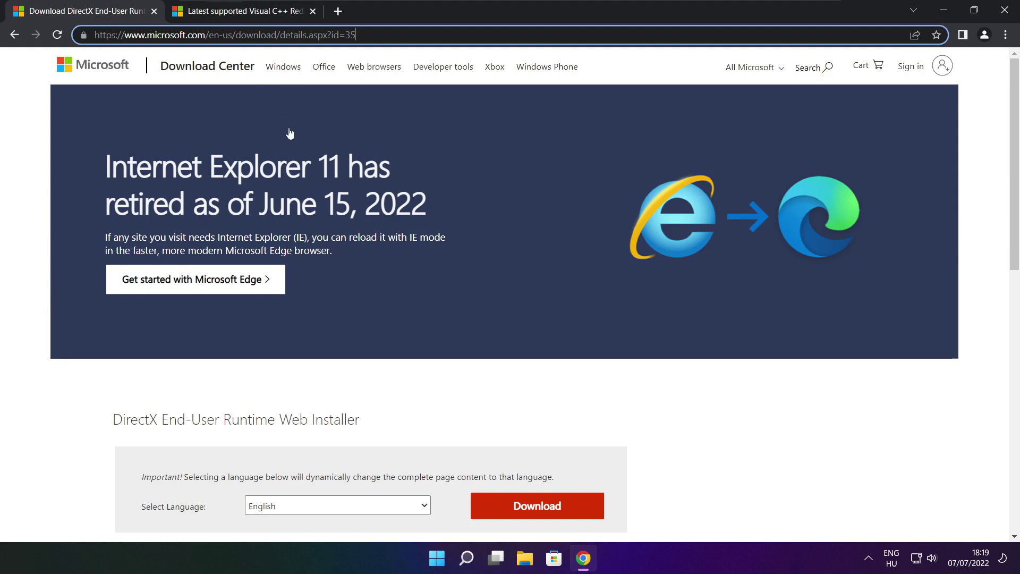
{"action": "left_click", "coordinate": [365, 383]}
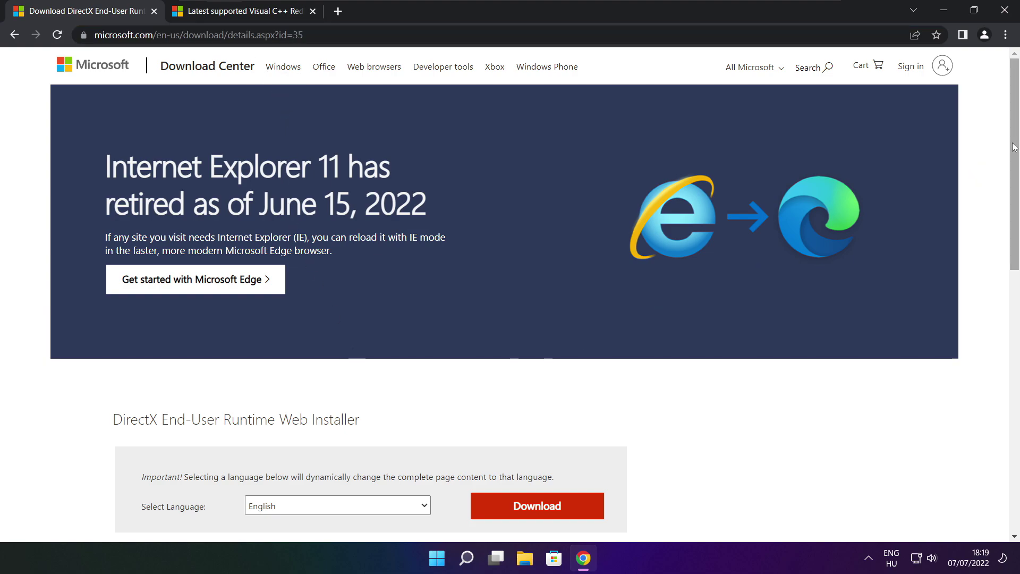
{"action": "scroll", "coordinate": [428, 240], "scroll_direction": "down", "scroll_amount": 4}
{"action": "left_click_drag", "start_coordinate": [380, 222], "coordinate": [435, 226]}
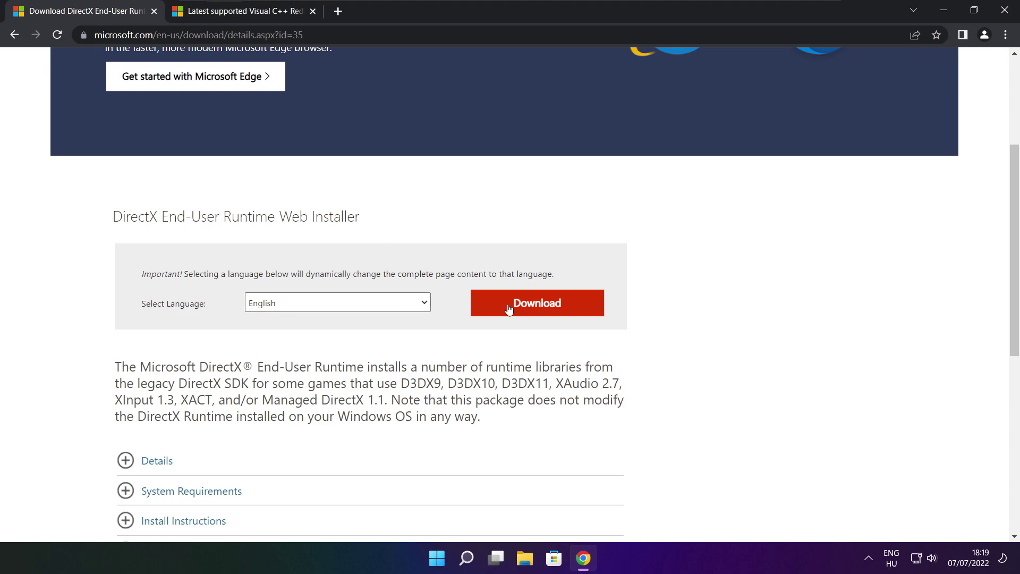
{"action": "left_click", "coordinate": [542, 305]}
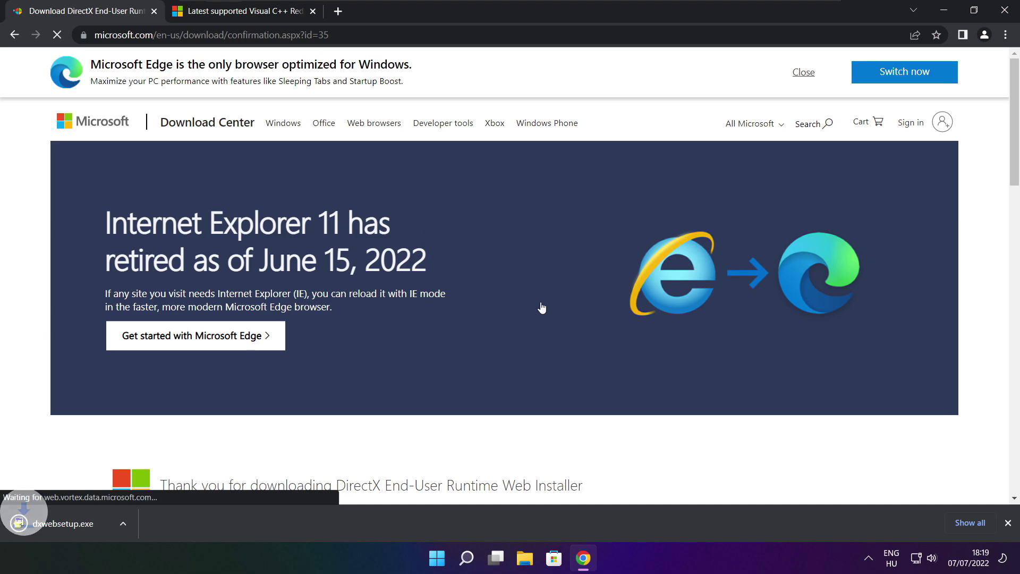
- Run dxwebsetup.exe, accept the licence, skip the Bing Bar, finish installing, and close the DirectX tab
{"action": "left_click", "coordinate": [95, 524]}
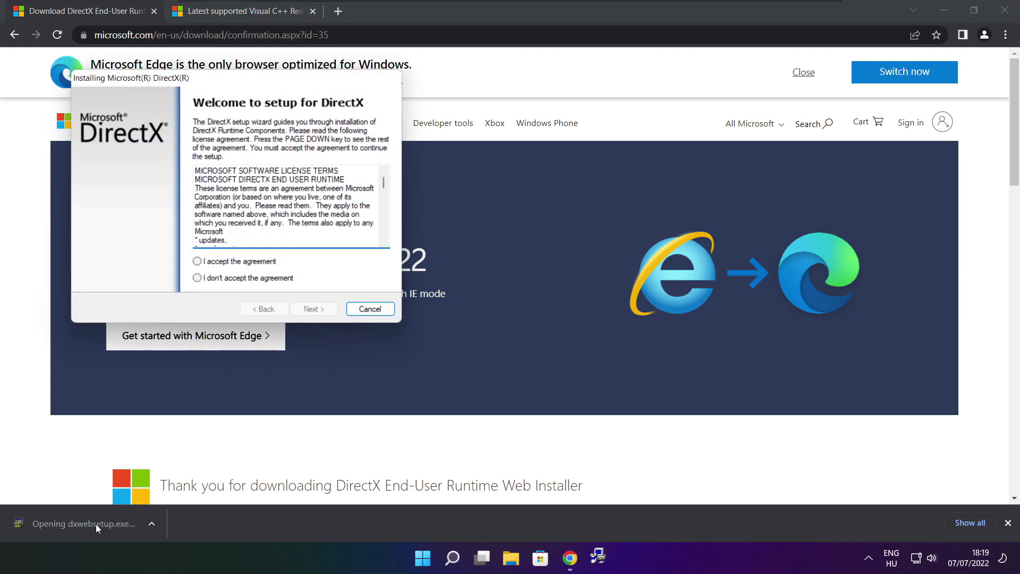
{"action": "left_click_drag", "start_coordinate": [216, 81], "coordinate": [486, 152]}
{"action": "key", "text": "Page_Down"}
{"action": "key", "text": "Page_Down"}
{"action": "key", "text": "Page_Down"}
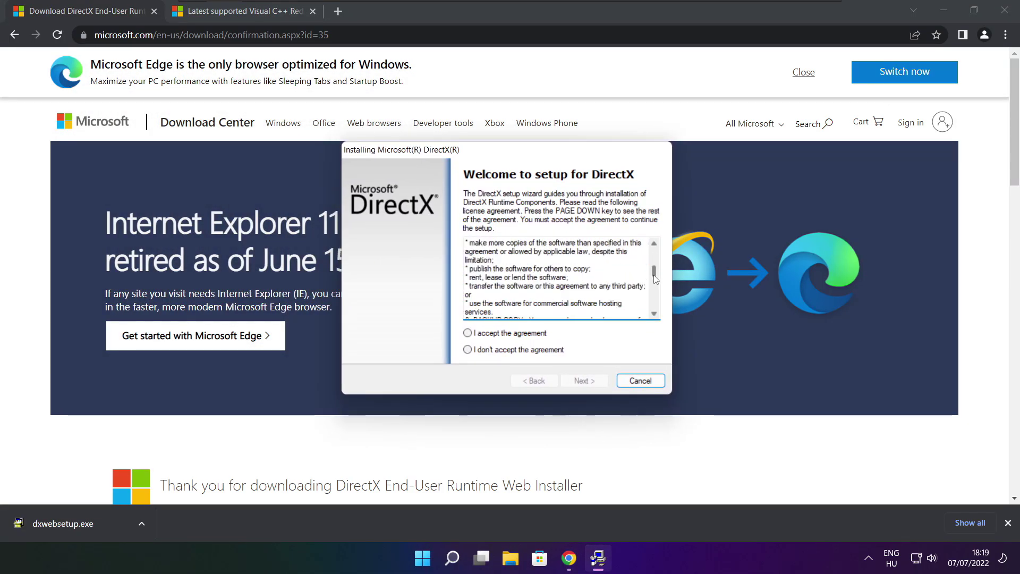
{"action": "left_click", "coordinate": [467, 333]}
{"action": "left_click", "coordinate": [585, 382]}
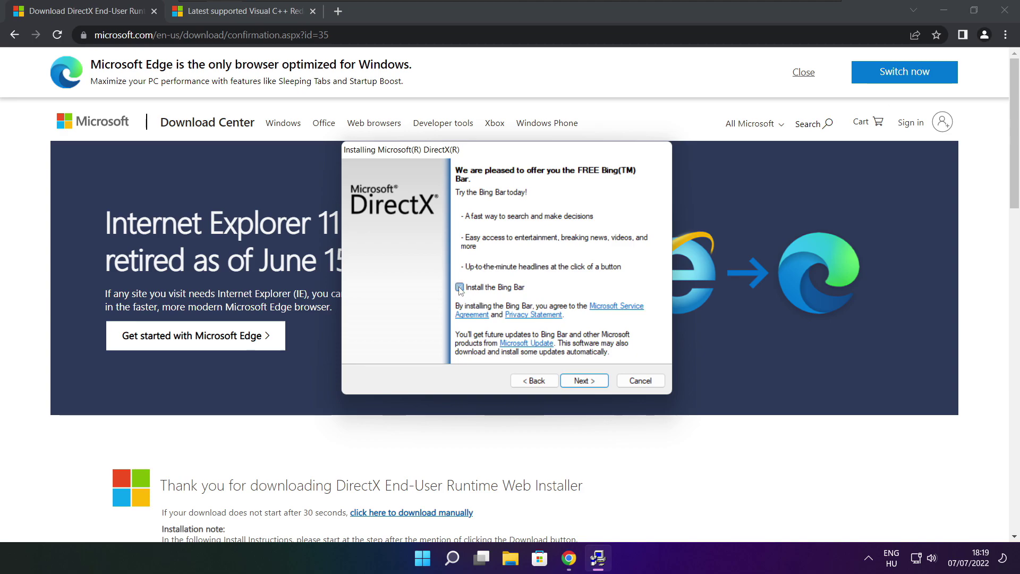
{"action": "left_click", "coordinate": [460, 287]}
{"action": "left_click", "coordinate": [595, 386]}
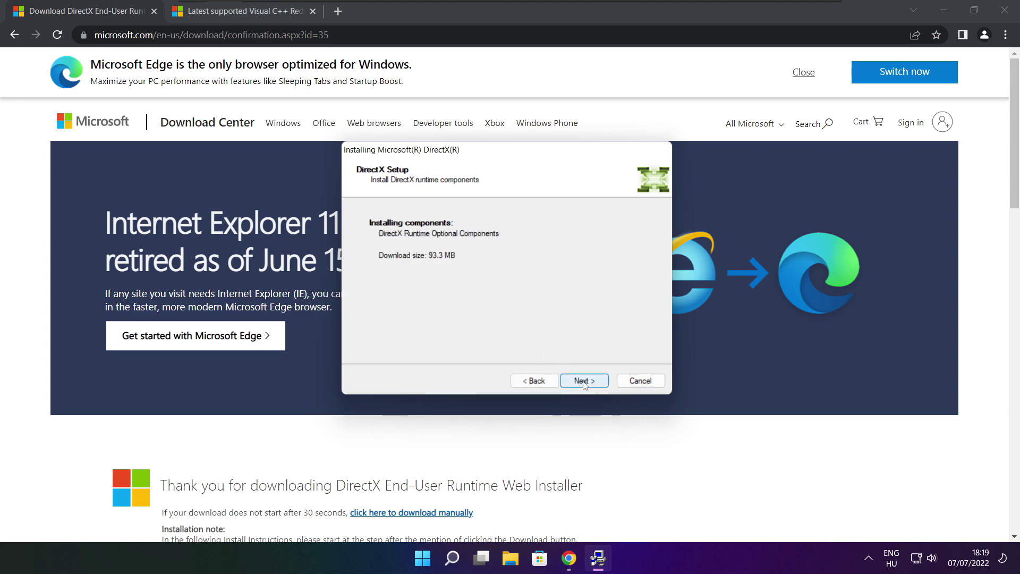
{"action": "left_click", "coordinate": [584, 381]}
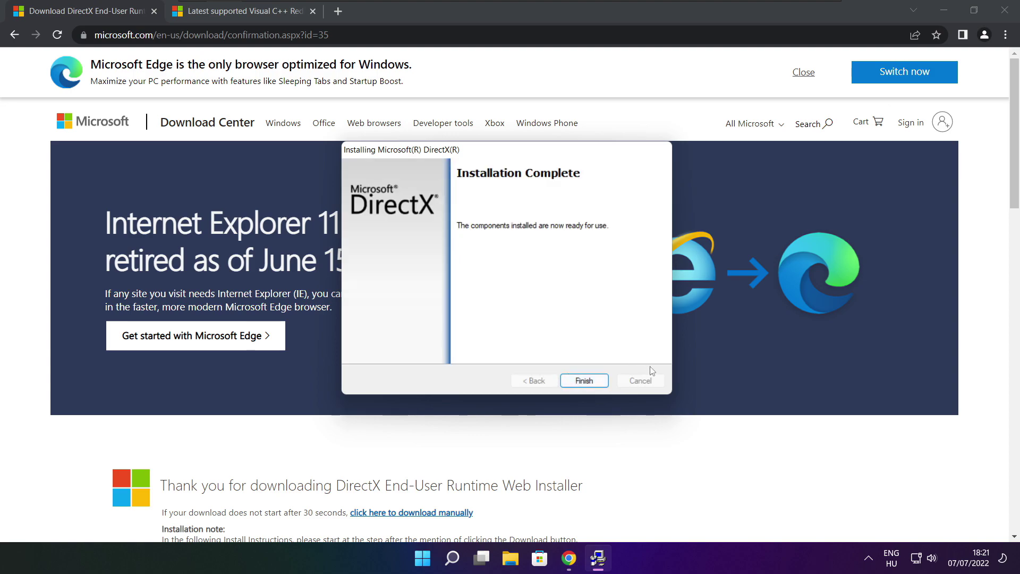
{"action": "left_click", "coordinate": [584, 381]}
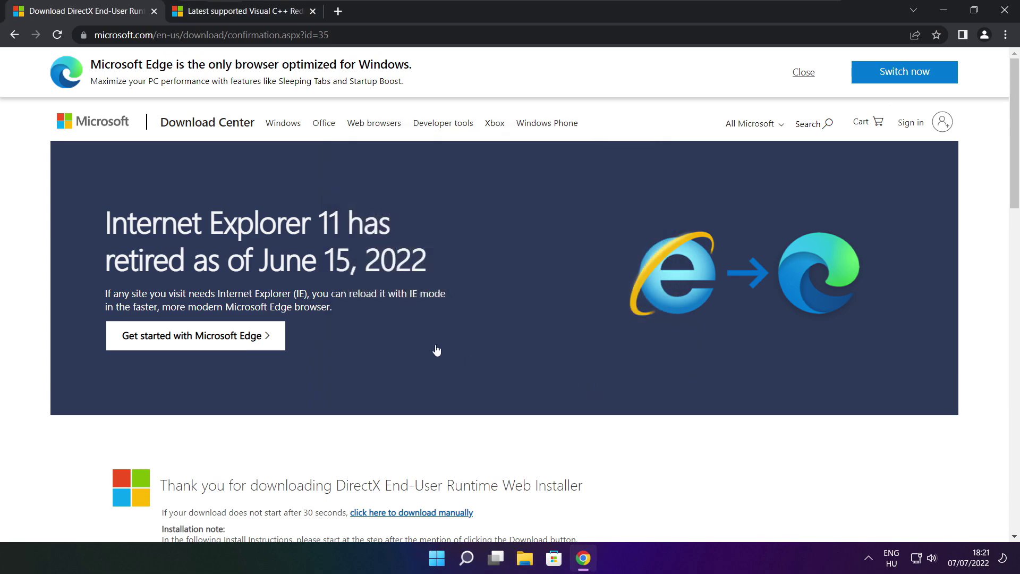
{"action": "left_click", "coordinate": [154, 11]}
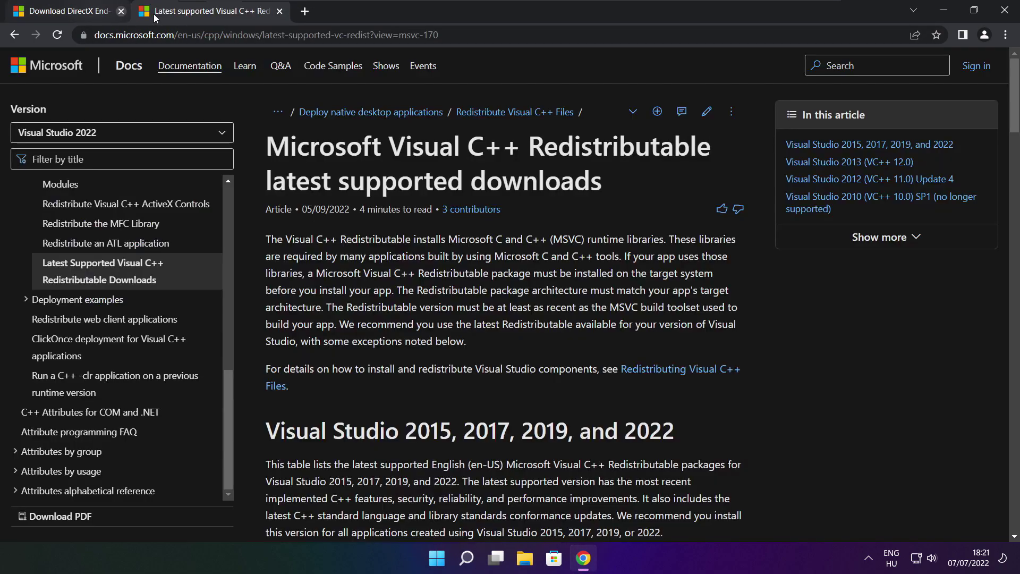